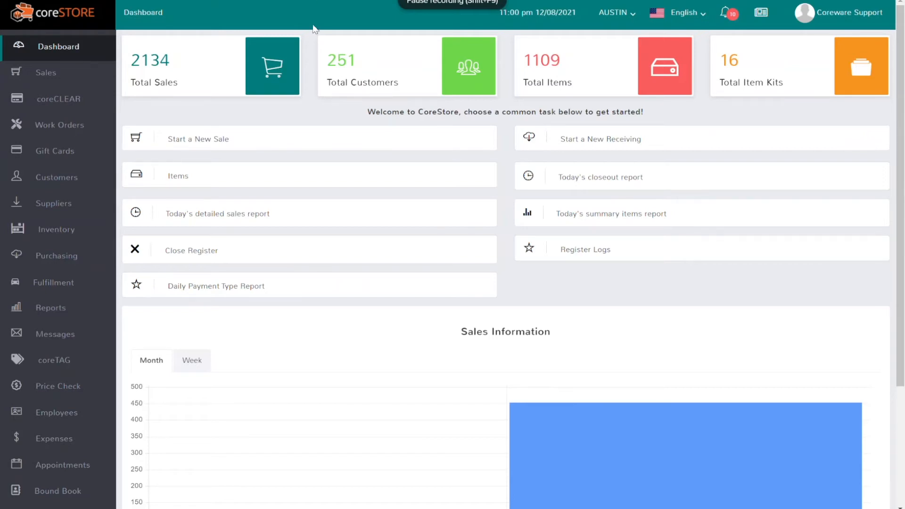
In Store Config's Suspended Sales/Layaways section, enable Preauthorize transactions when suspending for Special Order and save.
scroll(73, 344, "down", 1)
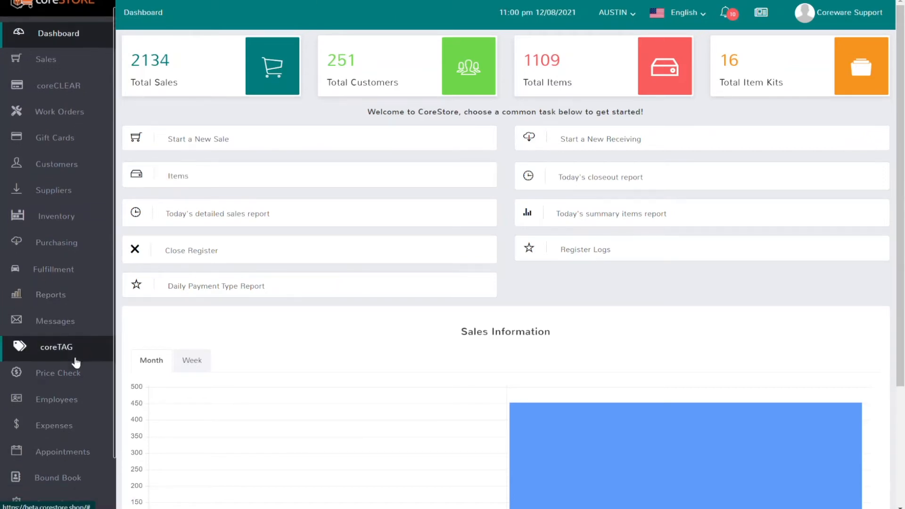
scroll(76, 362, "down", 2)
left_click(68, 441)
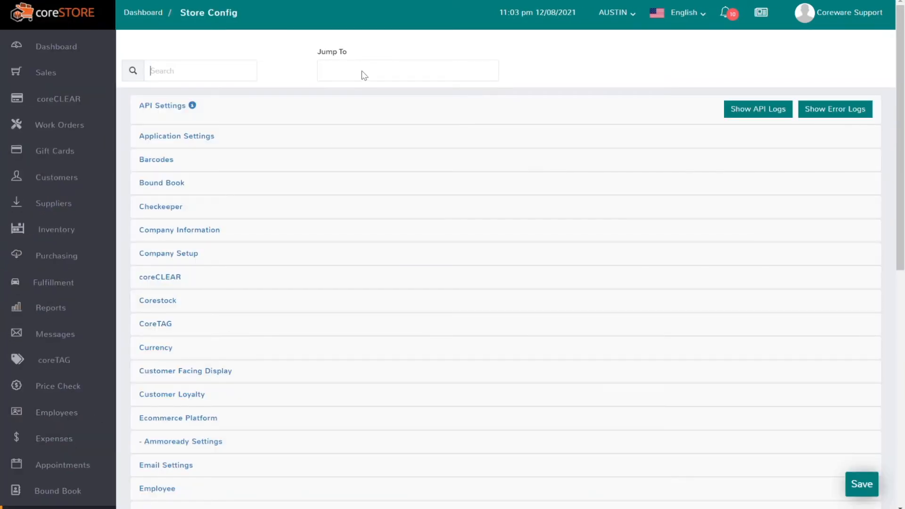
left_click(363, 75)
type("su")
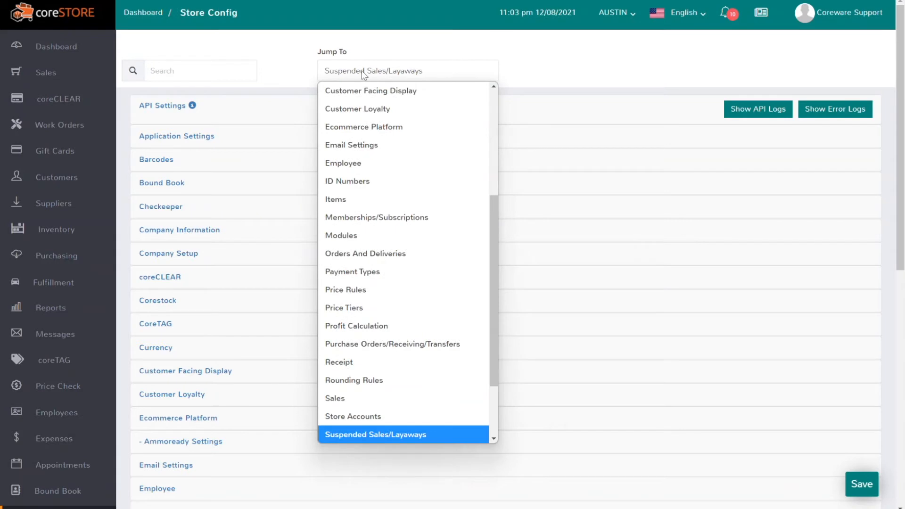
key("Return")
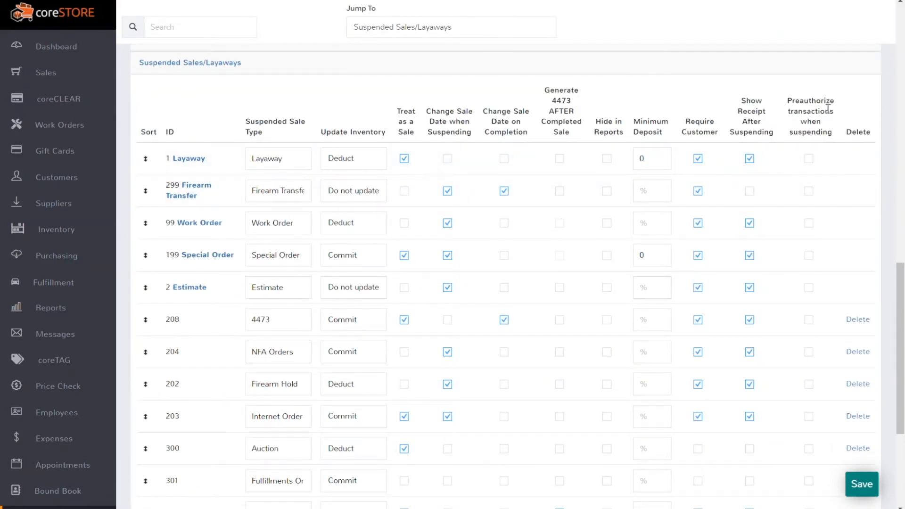
left_click_drag(838, 136, 787, 101)
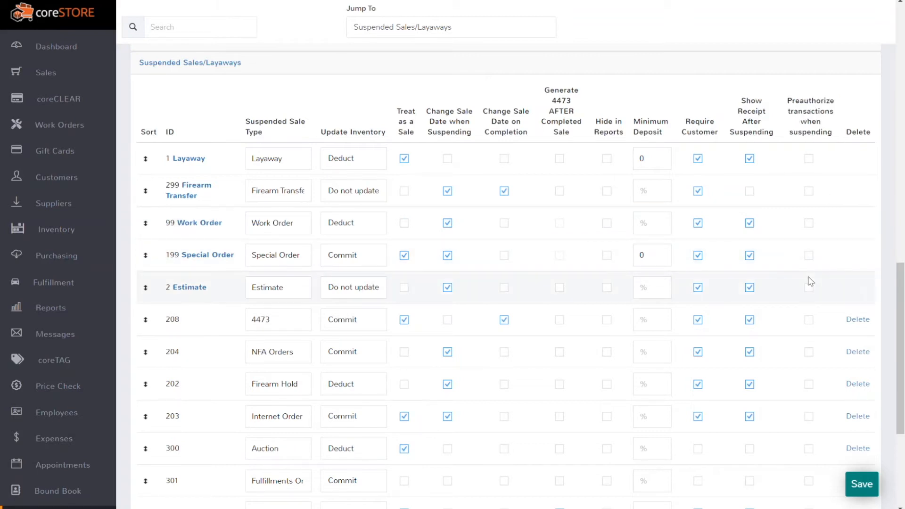
left_click(809, 256)
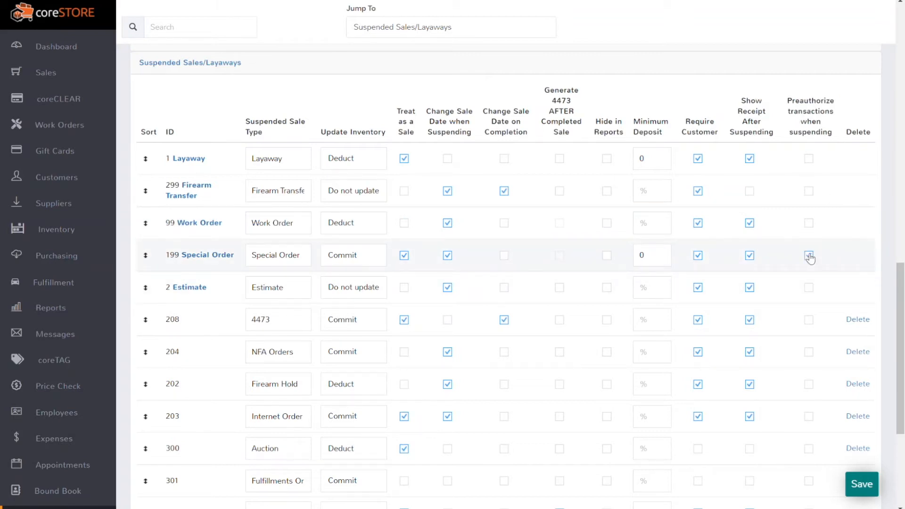
left_click(866, 484)
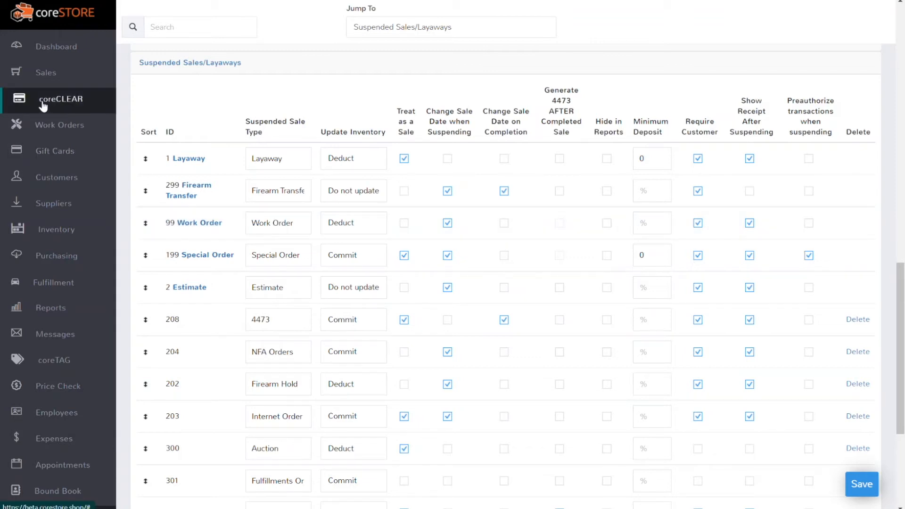
Start a Special Order sale and attach the matching customer found by name search.
left_click(48, 83)
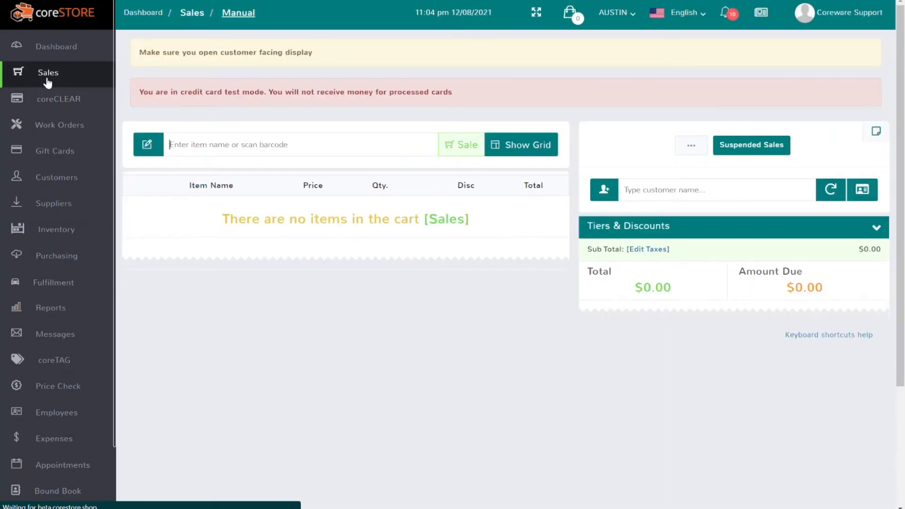
left_click(457, 147)
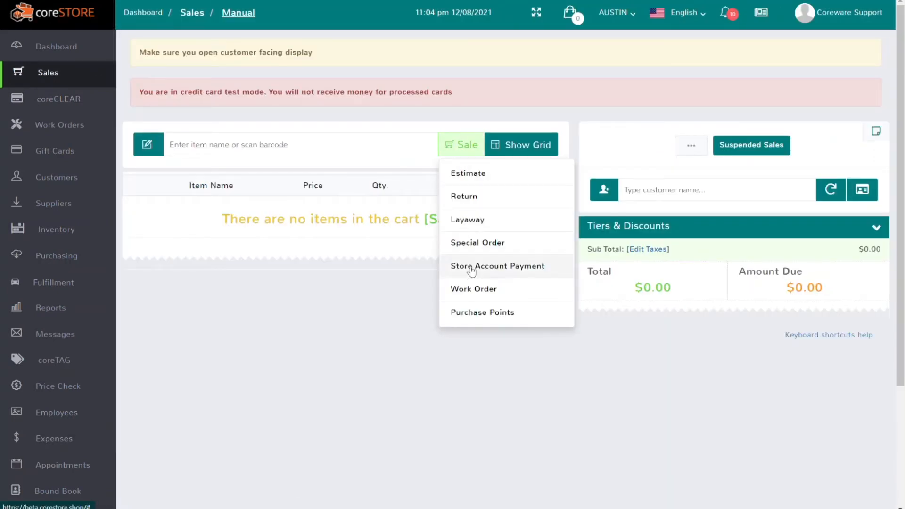
left_click(471, 244)
left_click(643, 189)
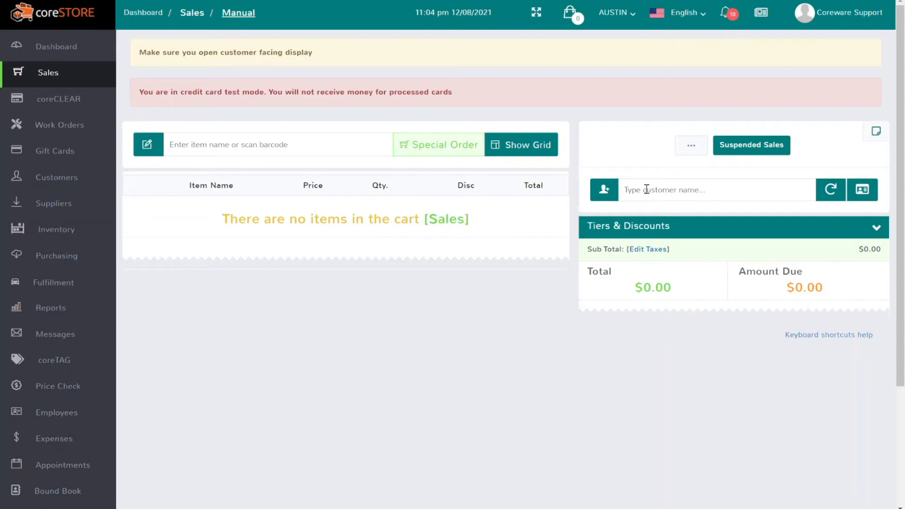
type("ez")
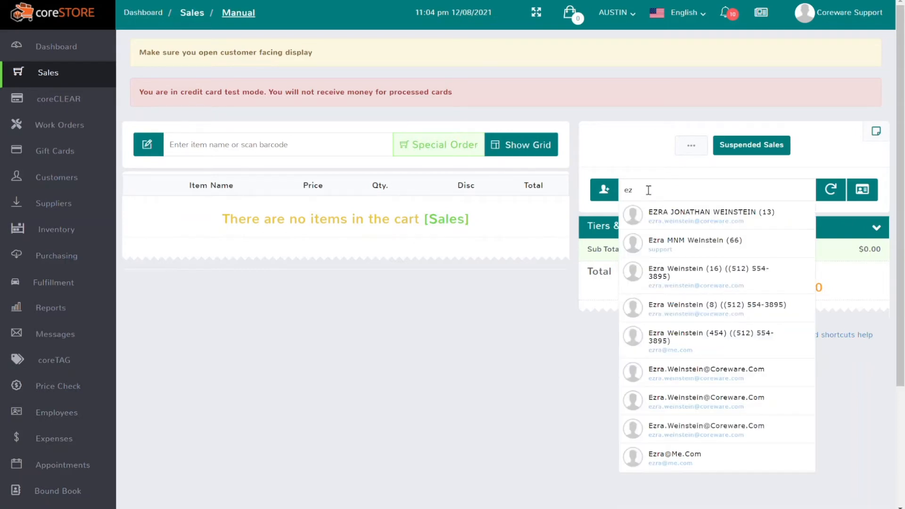
left_click(662, 207)
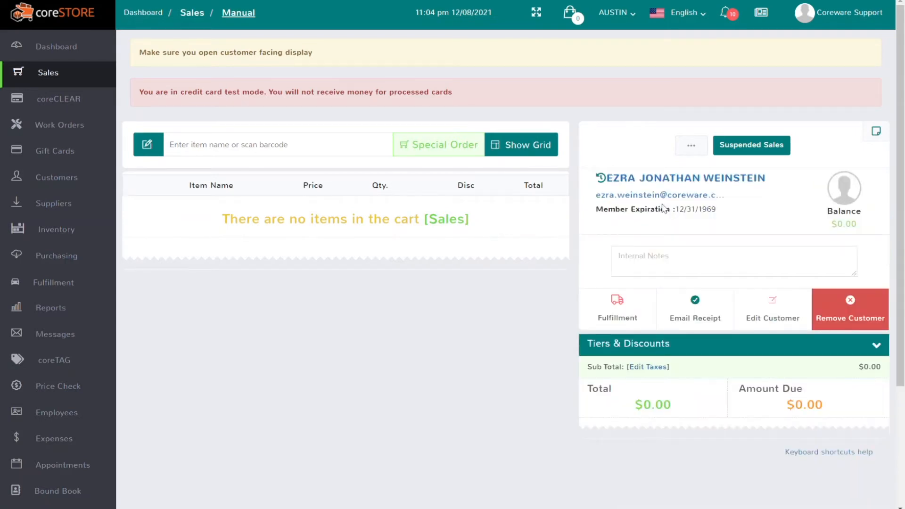
Add the black 30x34 High-Waisted Jeans to the cart.
left_click(318, 145)
type("1")
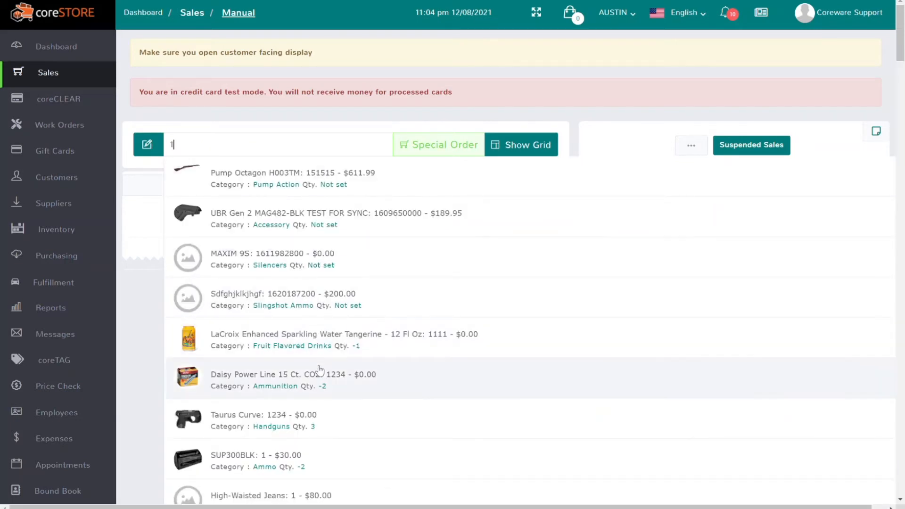
scroll(320, 372, "down", 3)
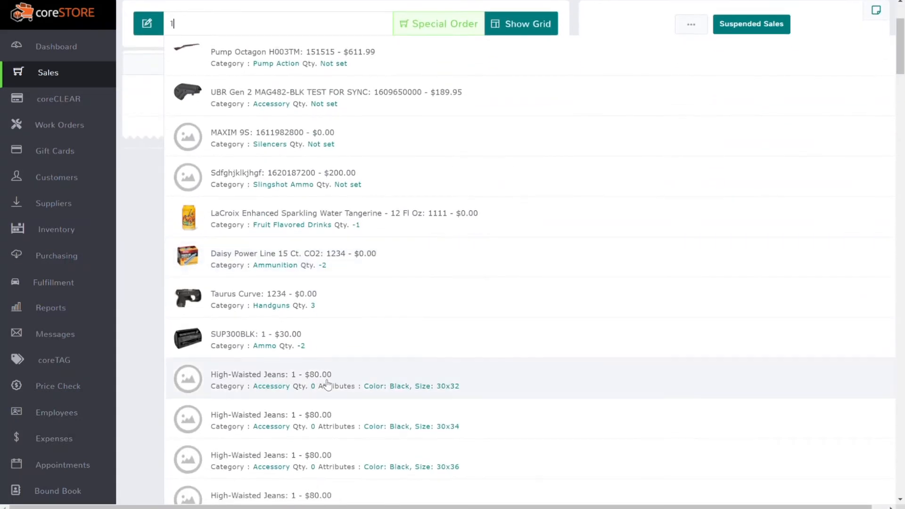
scroll(327, 385, "down", 2)
left_click(327, 315)
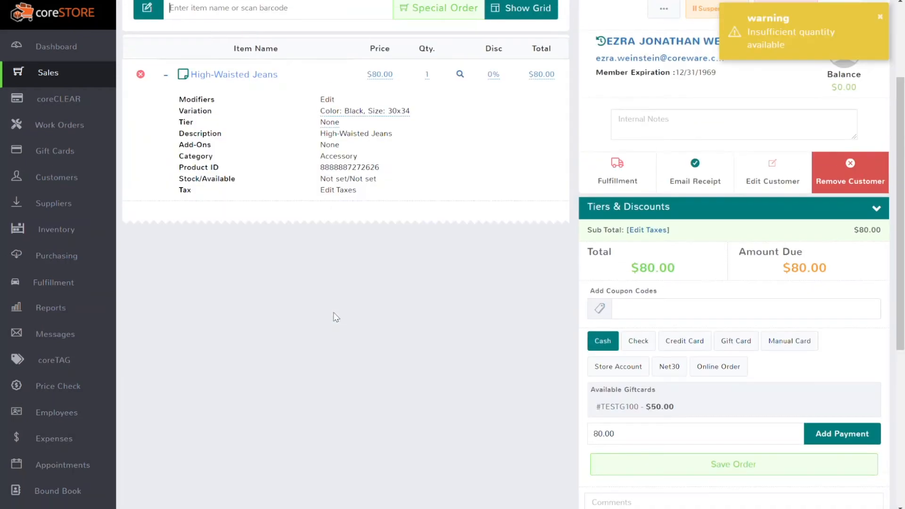
Add an $80.00 Credit Card payment, leaving $0.00 due.
scroll(335, 315, "up", 3)
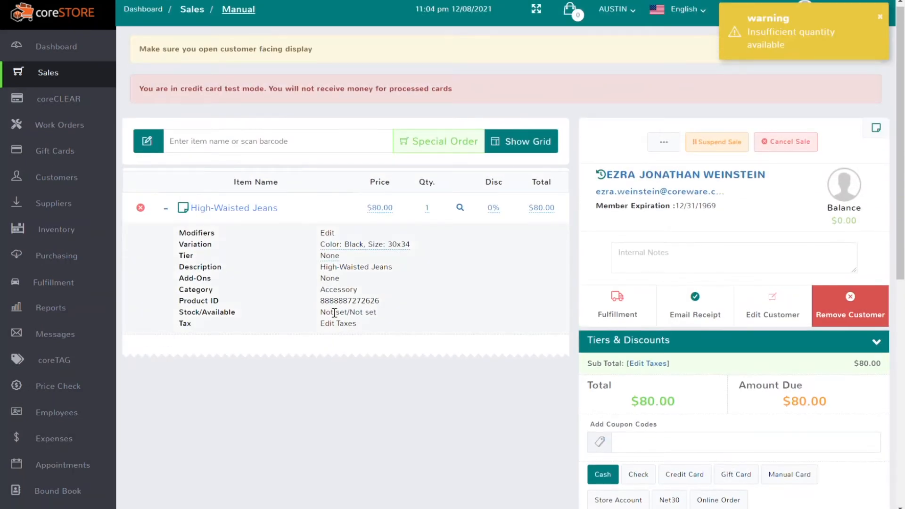
scroll(342, 311, "down", 6)
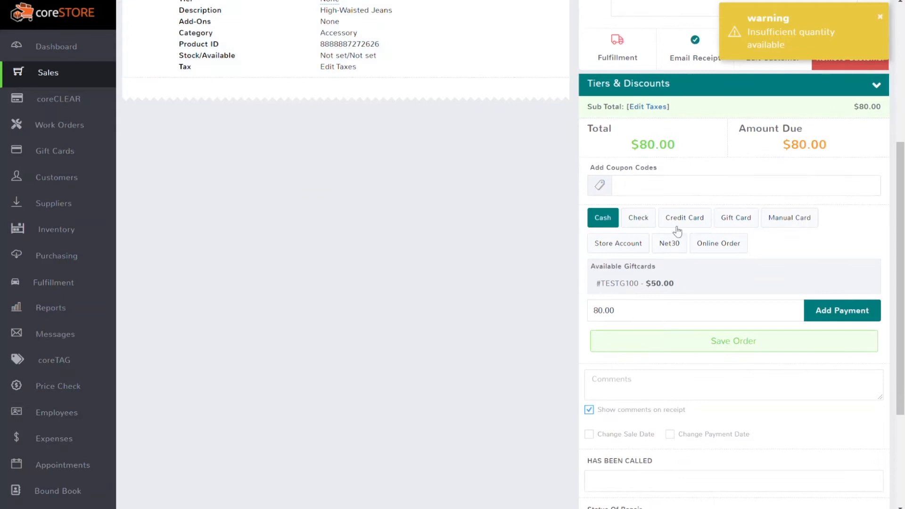
left_click(681, 221)
left_click(830, 311)
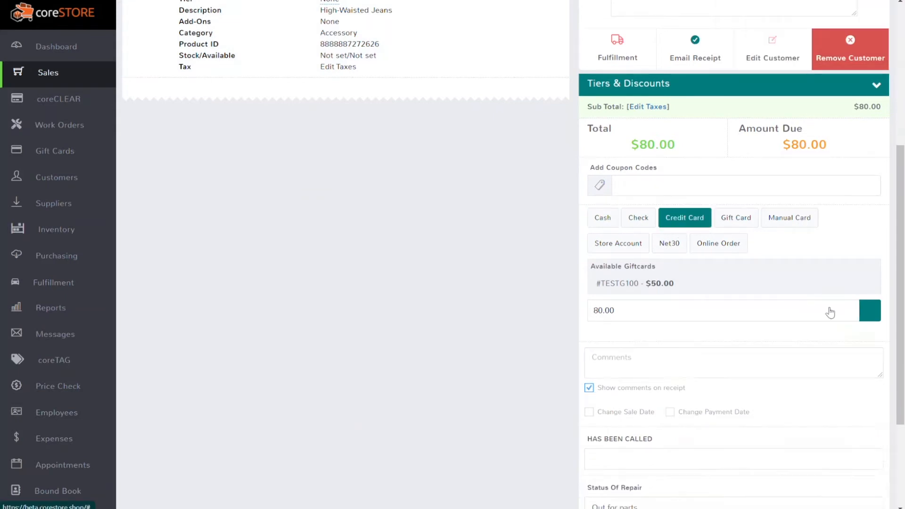
scroll(738, 393, "down", 4)
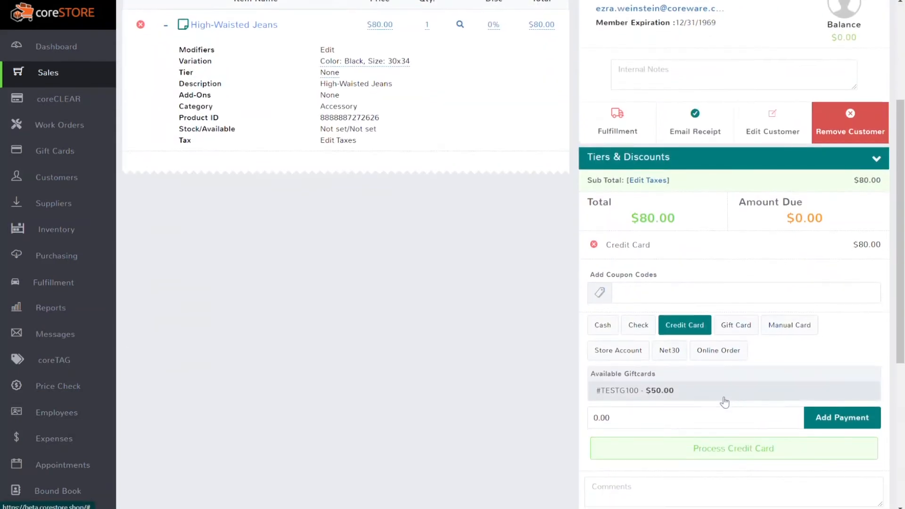
Submit the sale for card processing and save the test card's number and expiration date to preauthorize $80.00.
left_click(735, 451)
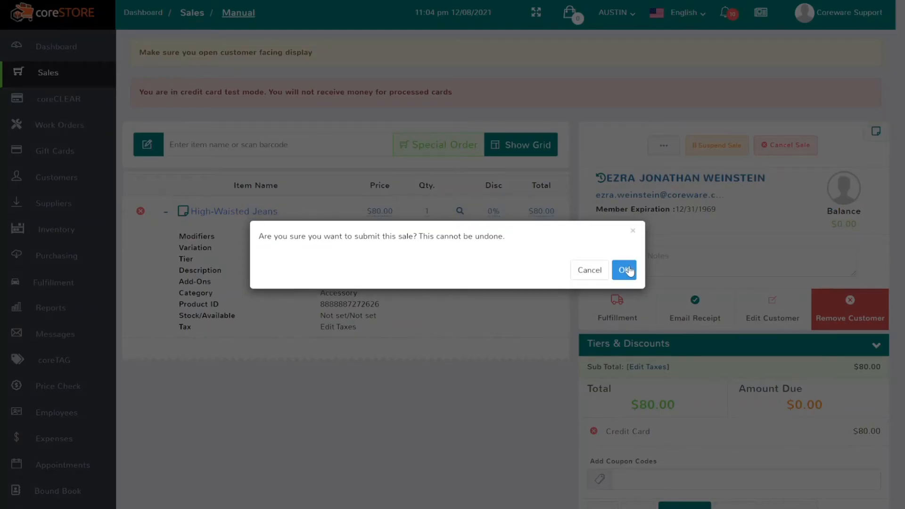
left_click(627, 270)
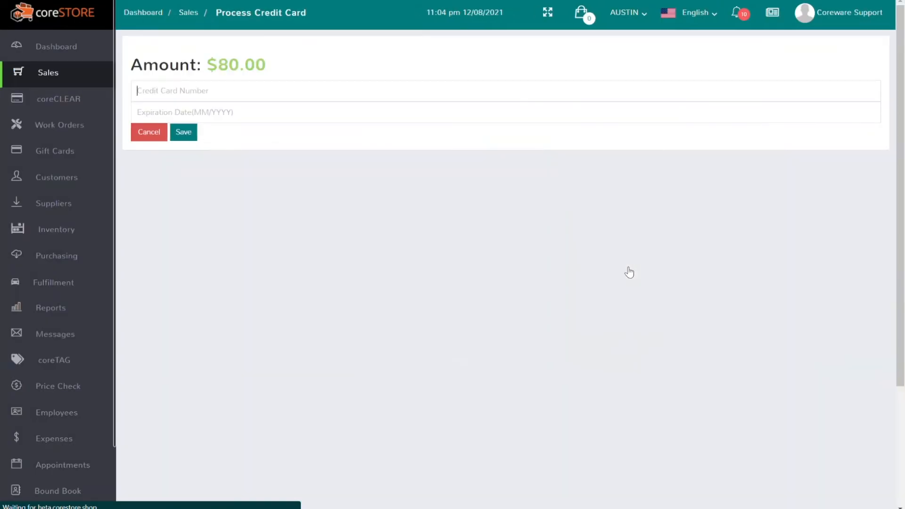
type("41111")
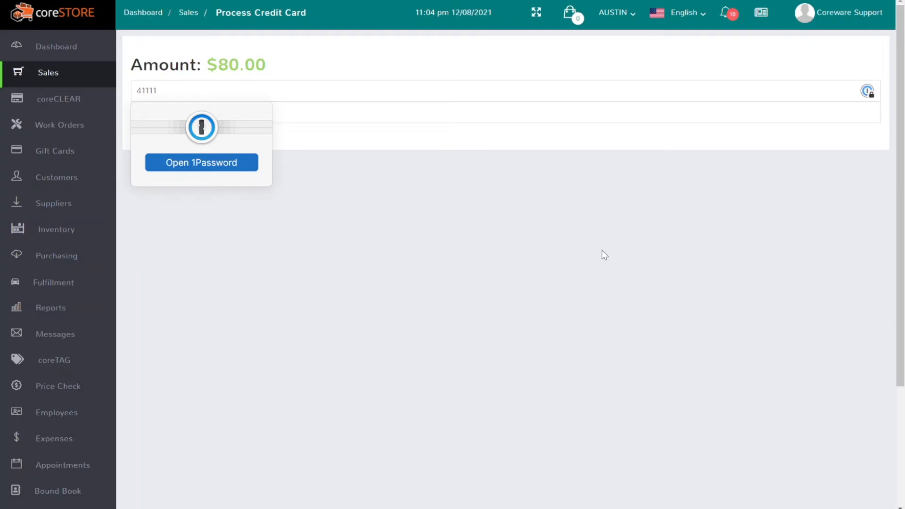
type("11111111111")
key("Tab")
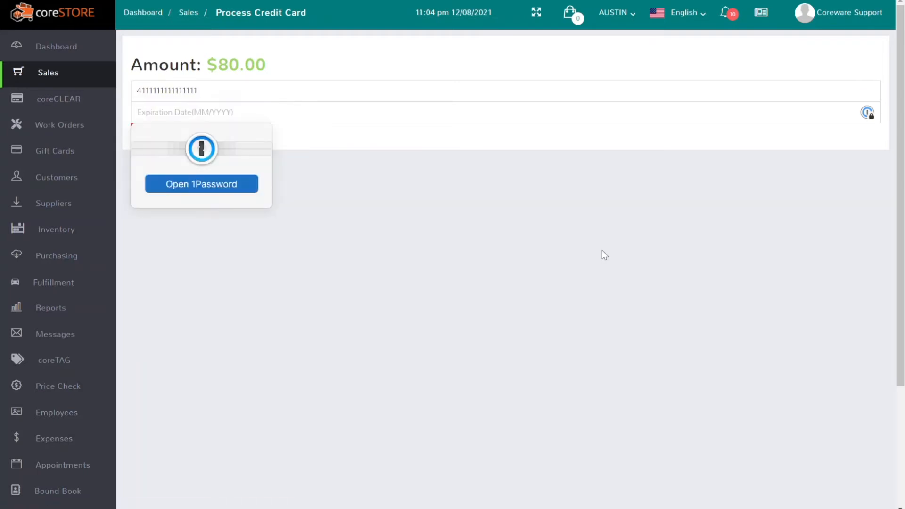
type("05/2024")
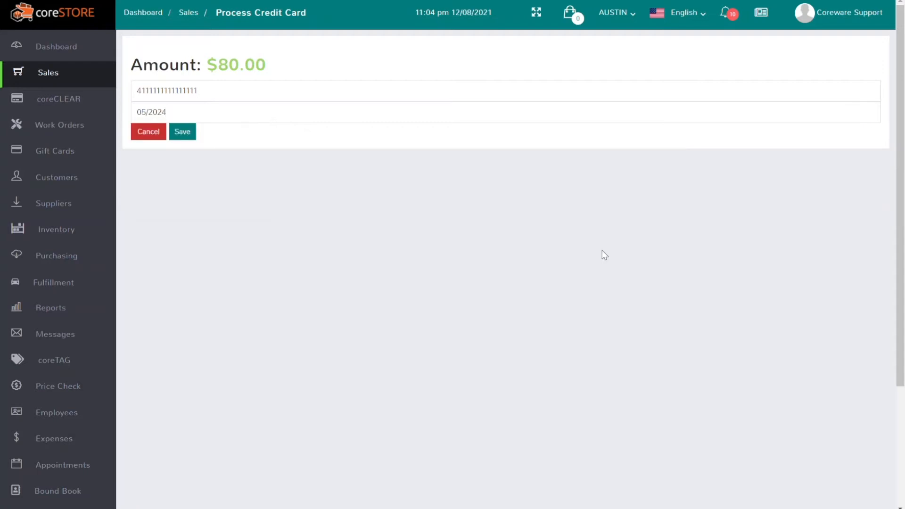
left_click(194, 133)
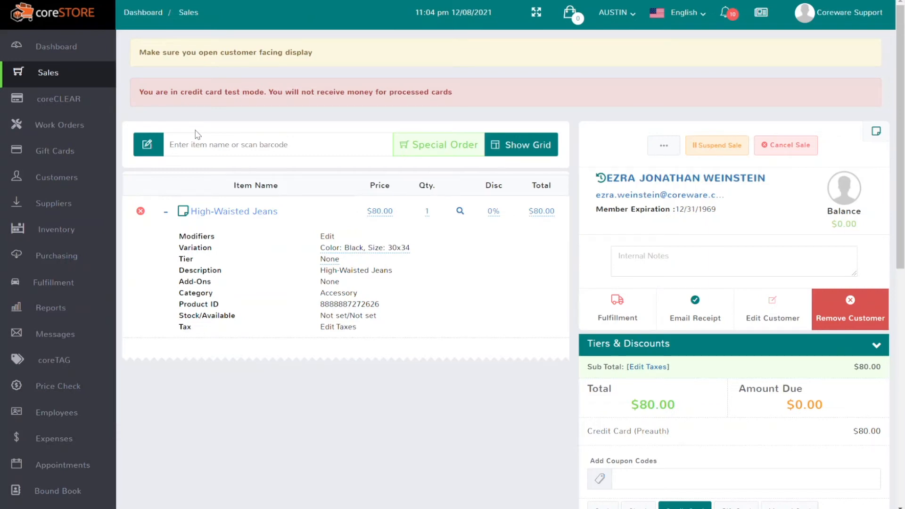
Suspend the preauthorized High-Waisted Jeans special order and confirm with OK.
scroll(395, 282, "down", 2)
scroll(395, 281, "down", 2)
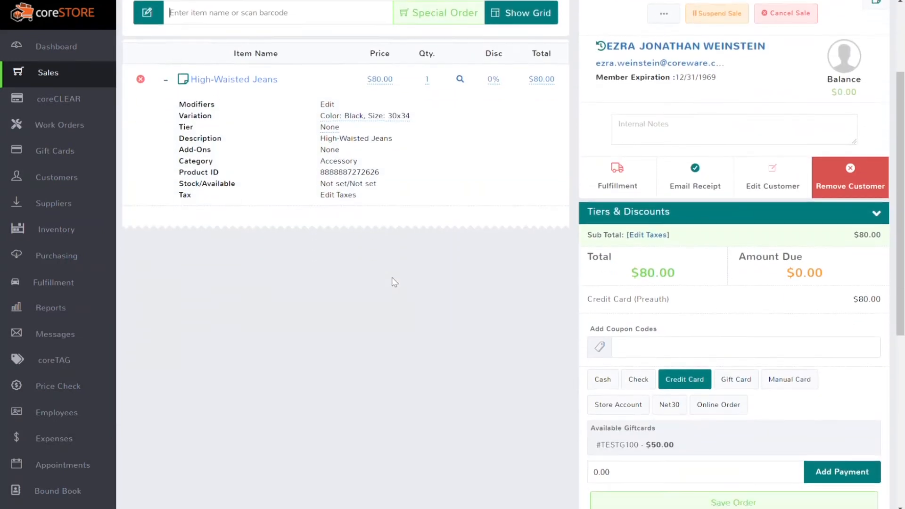
scroll(394, 282, "up", 2)
scroll(394, 282, "up", 2)
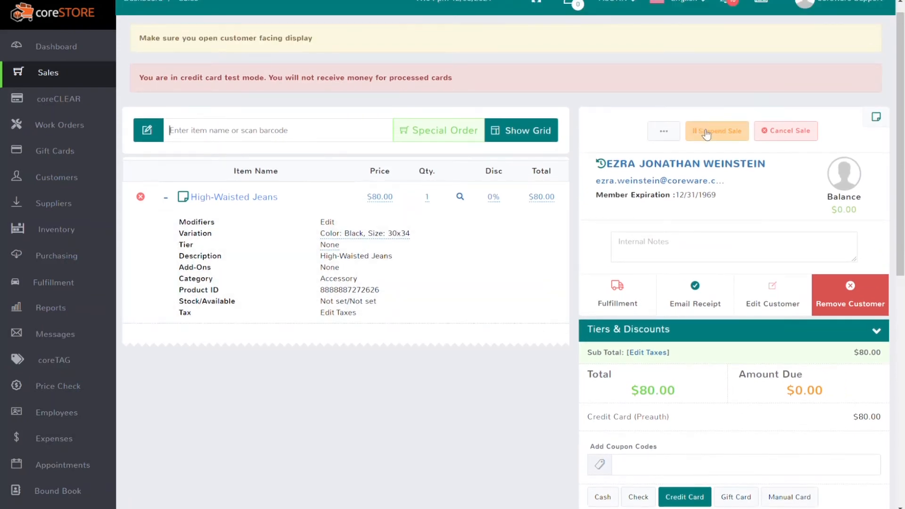
scroll(735, 330, "down", 7)
scroll(729, 315, "up", 7)
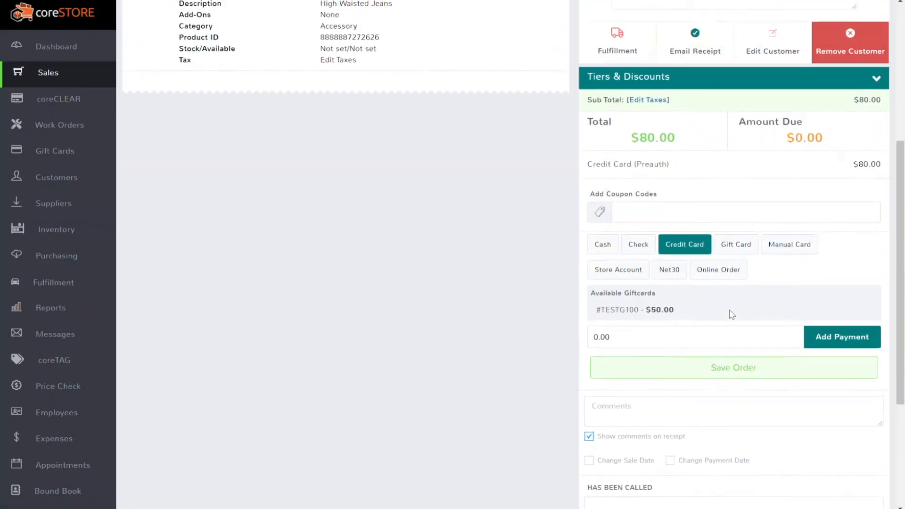
left_click(723, 146)
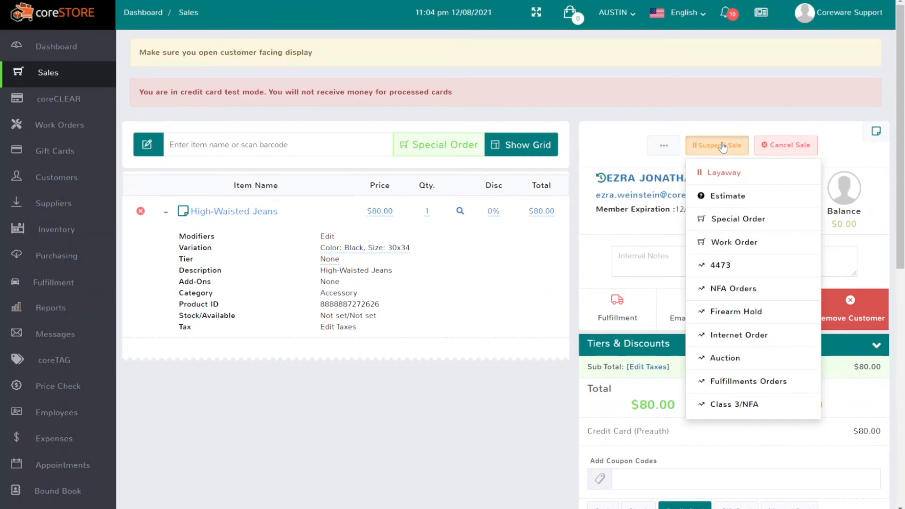
left_click(733, 219)
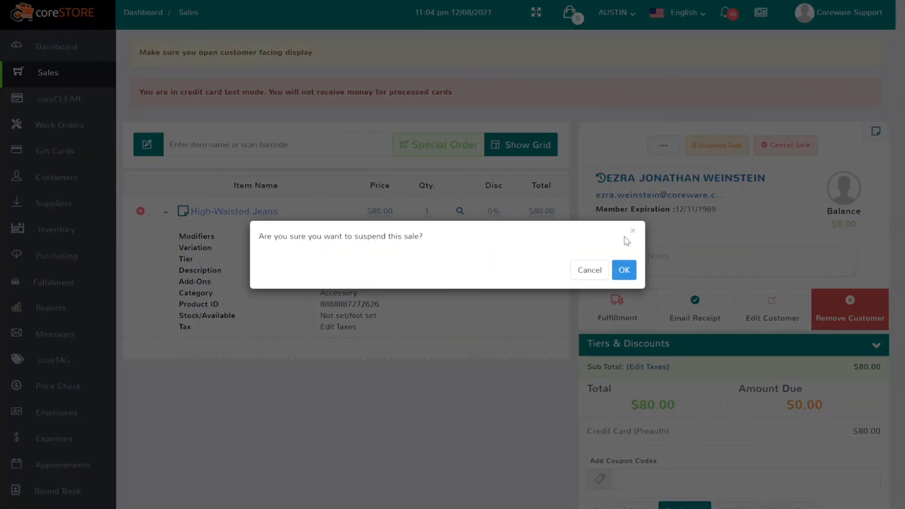
left_click(627, 270)
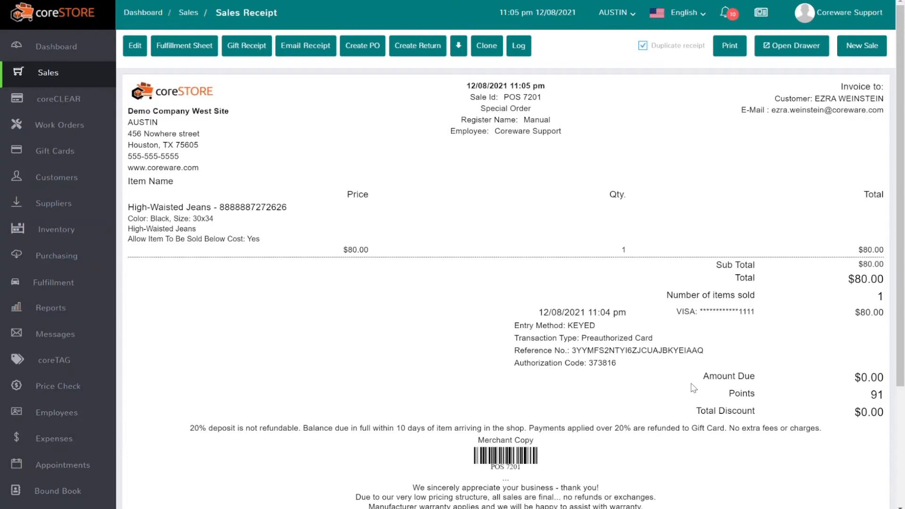
Highlight the receipt's Preauthorized Card transaction type, then expand coreCLEAR in the sidebar.
left_click_drag(660, 338, 584, 337)
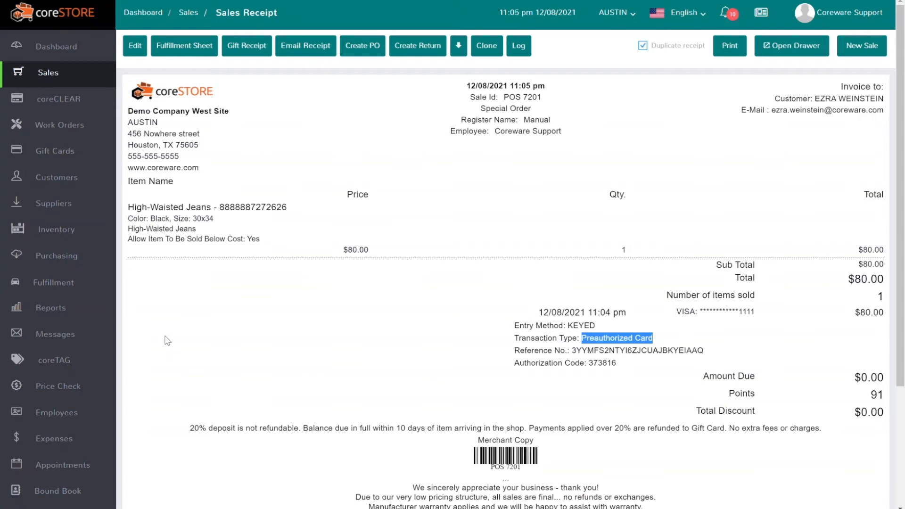
left_click(76, 108)
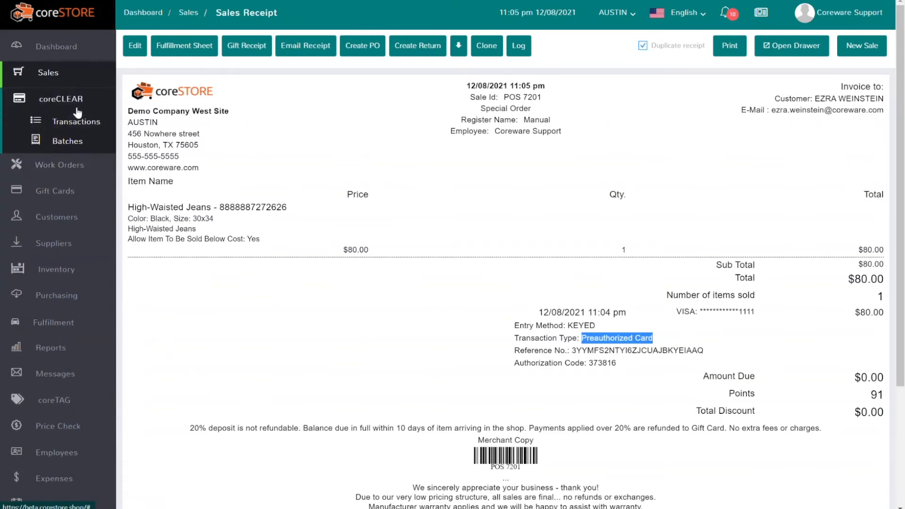
Show coreCLEAR Transactions with Charge and Refund filters off and Pre Auth only, highlighting the $80.00 preauth.
left_click(77, 115)
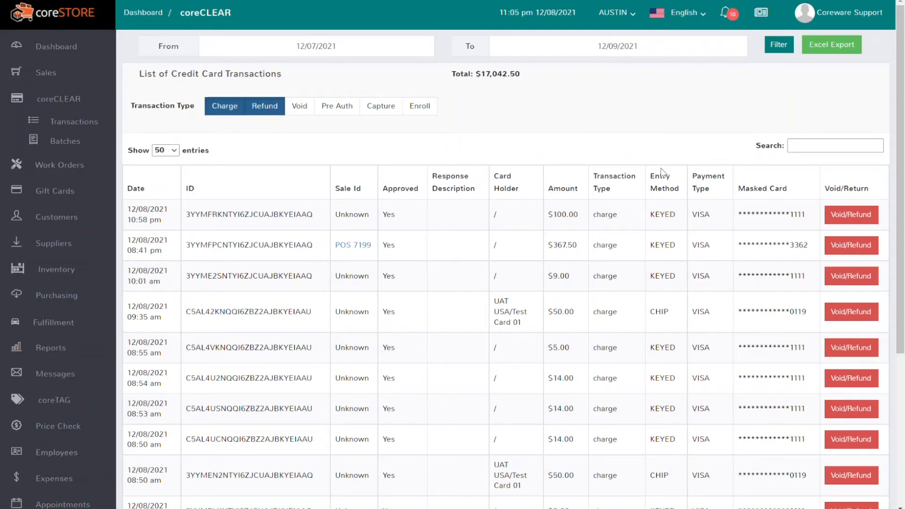
left_click(230, 106)
left_click(262, 107)
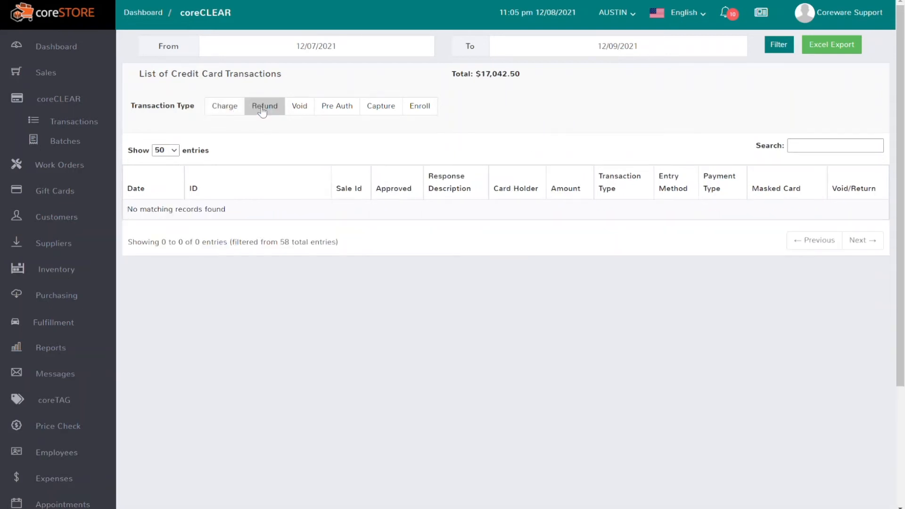
left_click(328, 108)
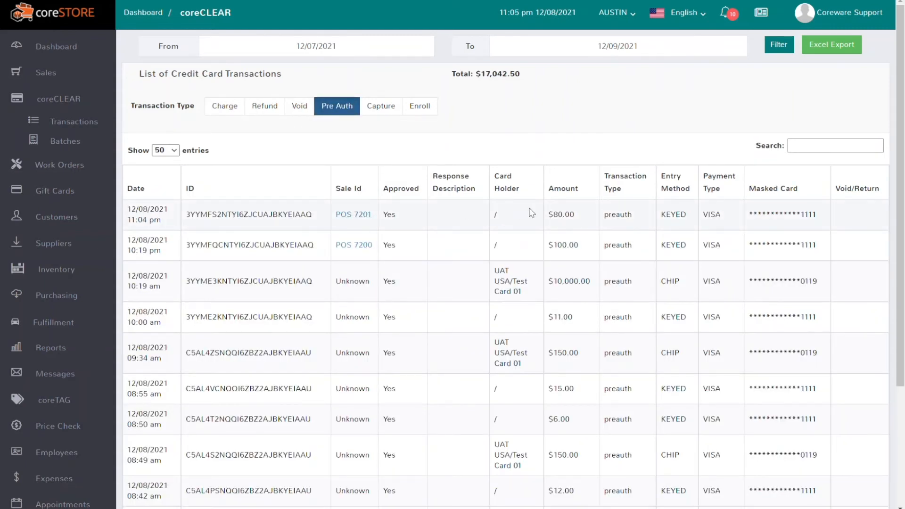
left_click_drag(580, 218, 543, 223)
Open the POS 7201 receipt, review its preauthorized card transaction type, then begin a New Sale.
left_click(362, 215)
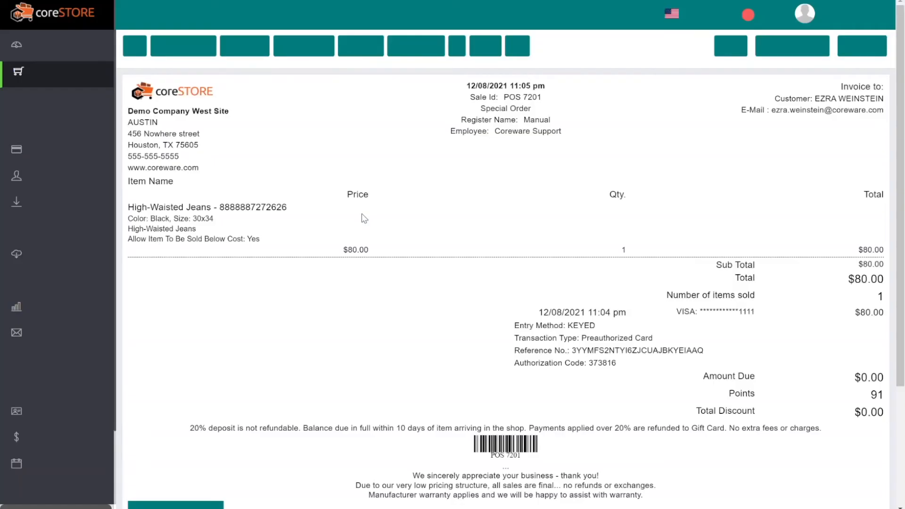
left_click_drag(678, 343, 584, 345)
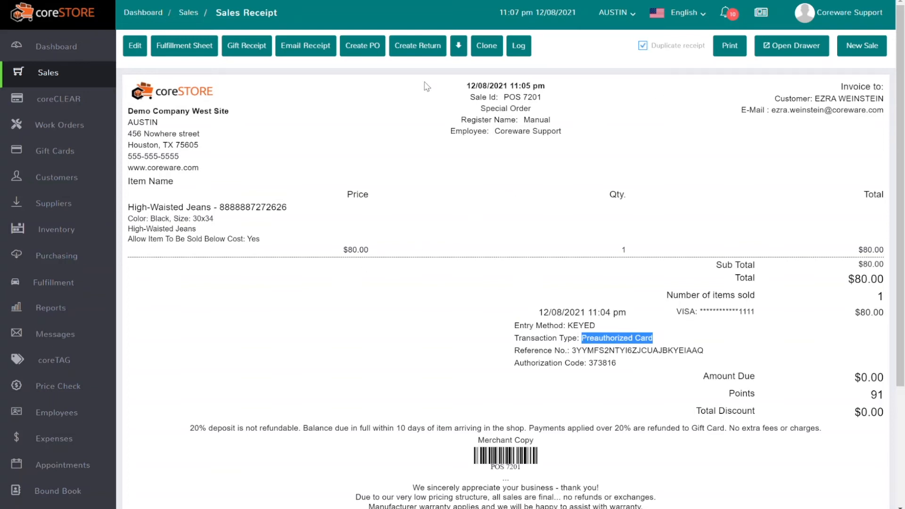
left_click(875, 54)
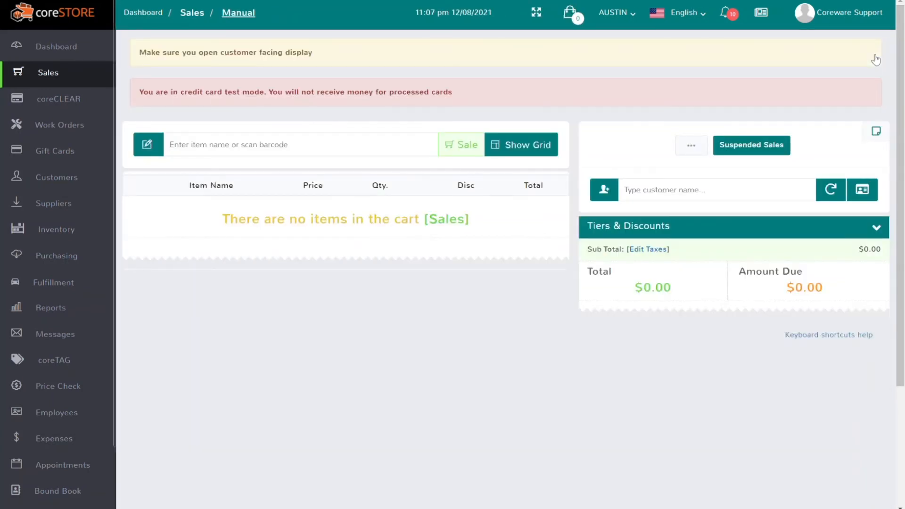
Unsuspend POS 7201 from Suspended Sales, check its Credit Card (Preauth) payment, and submit the sale.
left_click(759, 147)
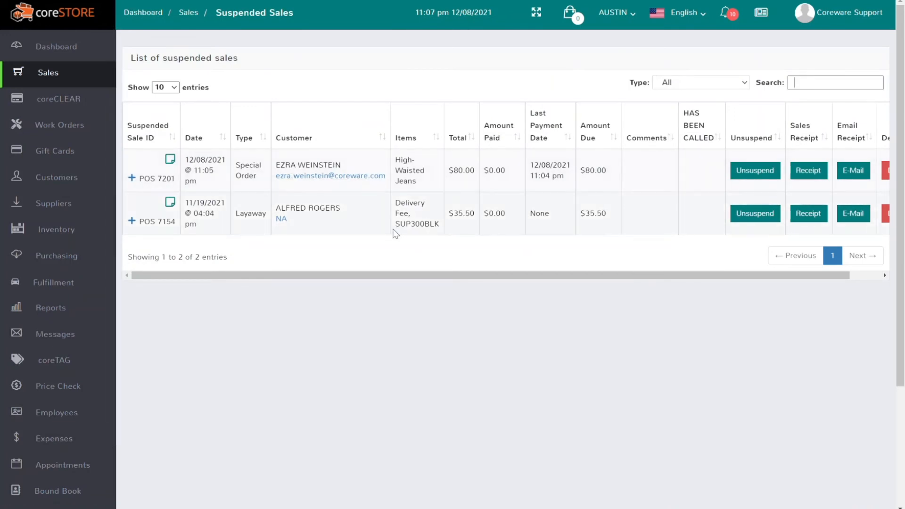
left_click(754, 172)
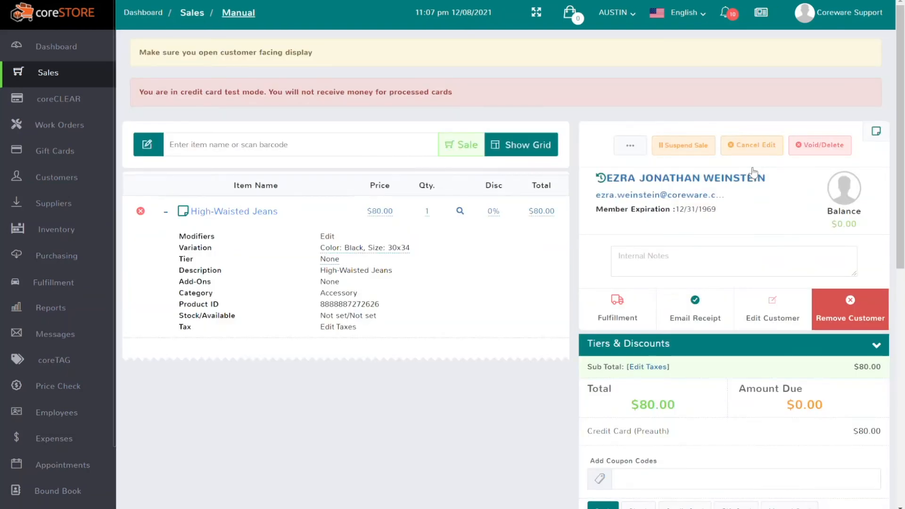
scroll(753, 172, "down", 3)
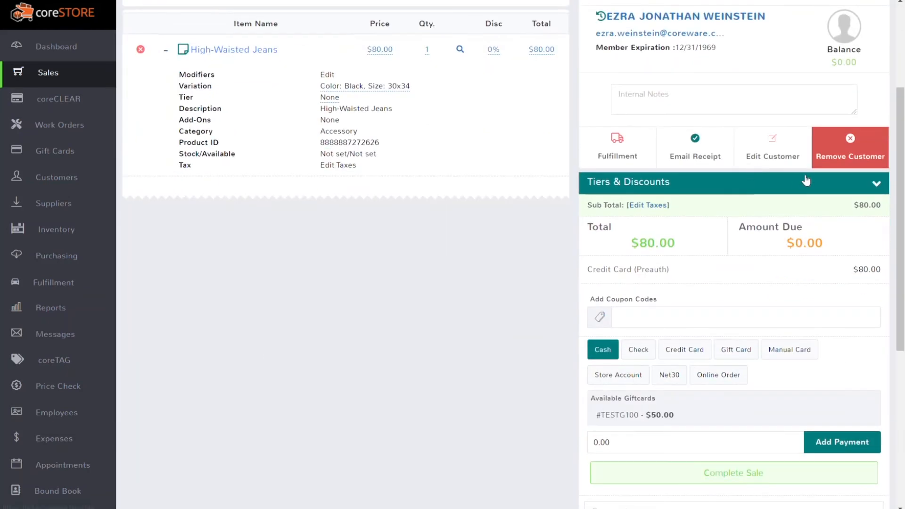
left_click_drag(682, 274, 586, 279)
scroll(587, 277, "up", 3)
scroll(659, 367, "down", 4)
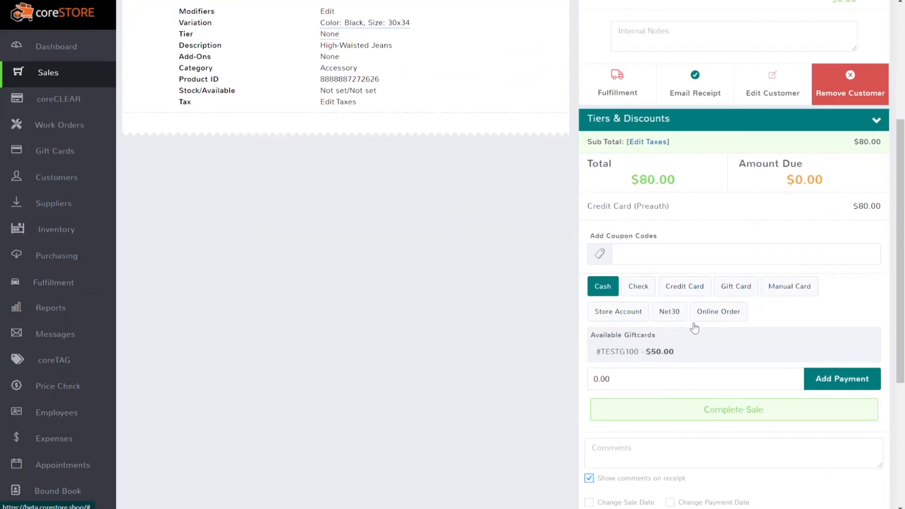
left_click(720, 413)
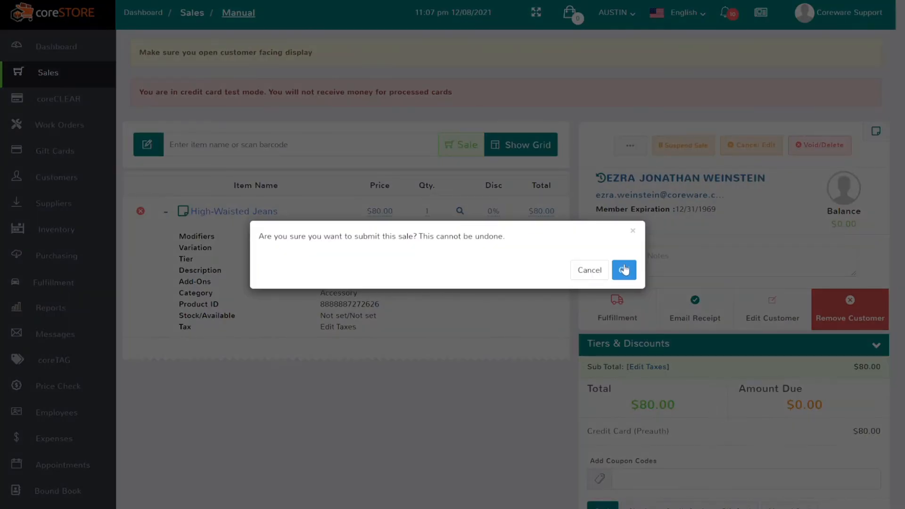
Confirm completing the sale and compare the 11:04 pm preauthorization with the 11:08 pm $80.00 card transaction.
left_click(624, 269)
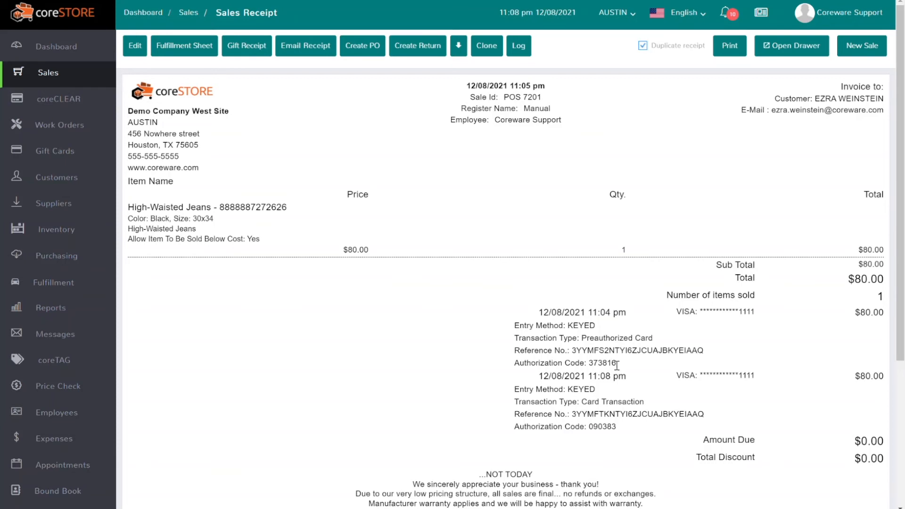
left_click_drag(626, 369, 523, 309)
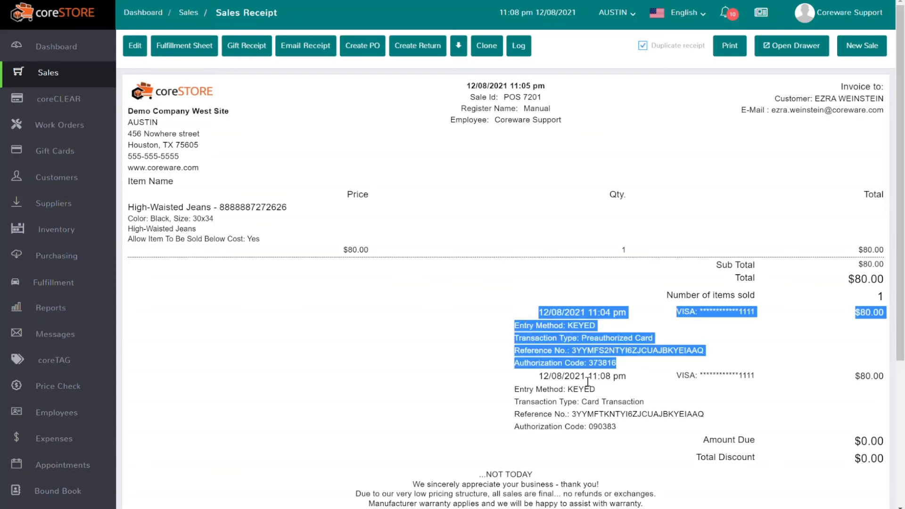
left_click_drag(621, 427, 528, 378)
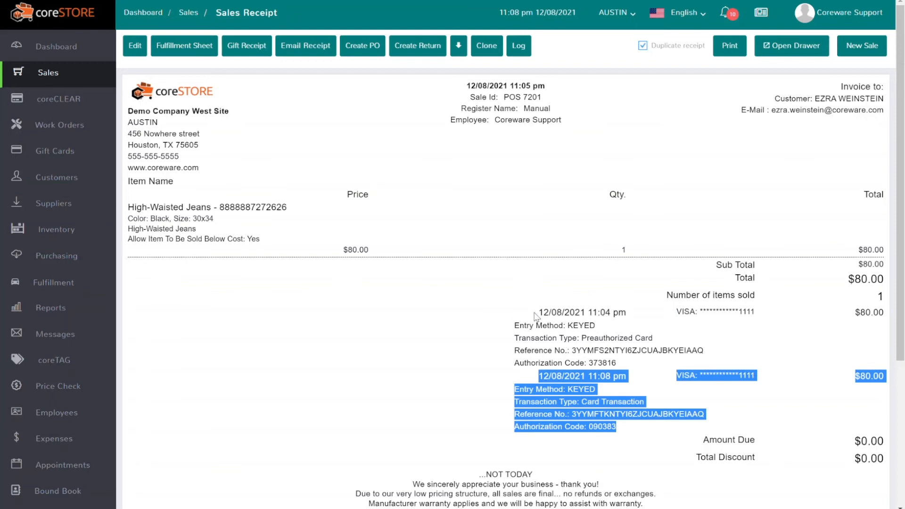
left_click_drag(540, 314, 652, 371)
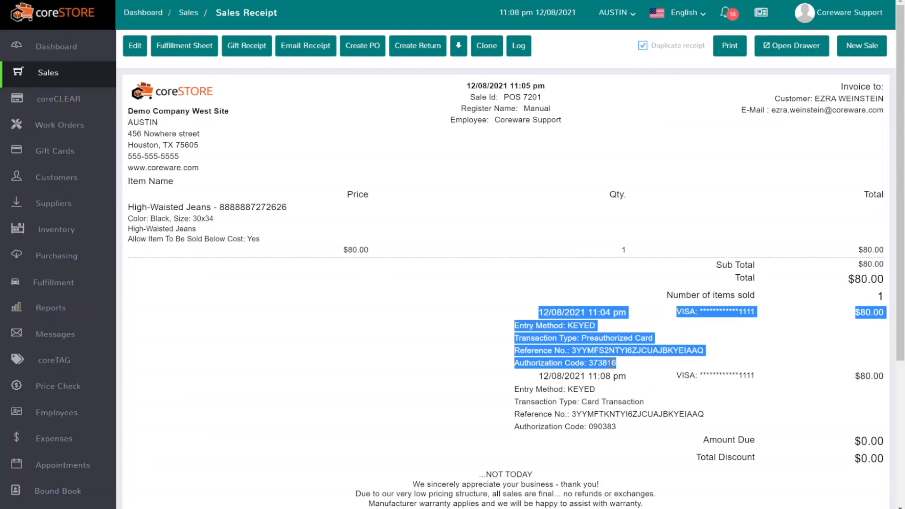
left_click_drag(631, 430, 527, 378)
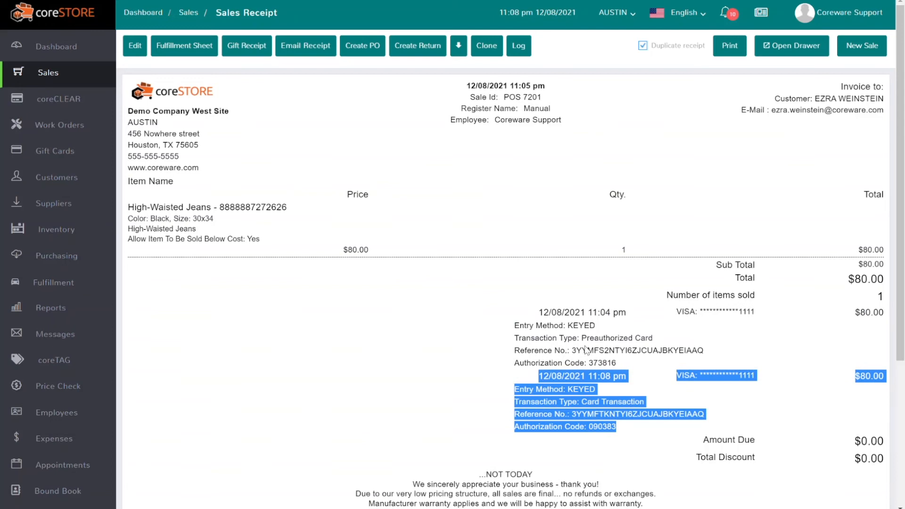
left_click(586, 349)
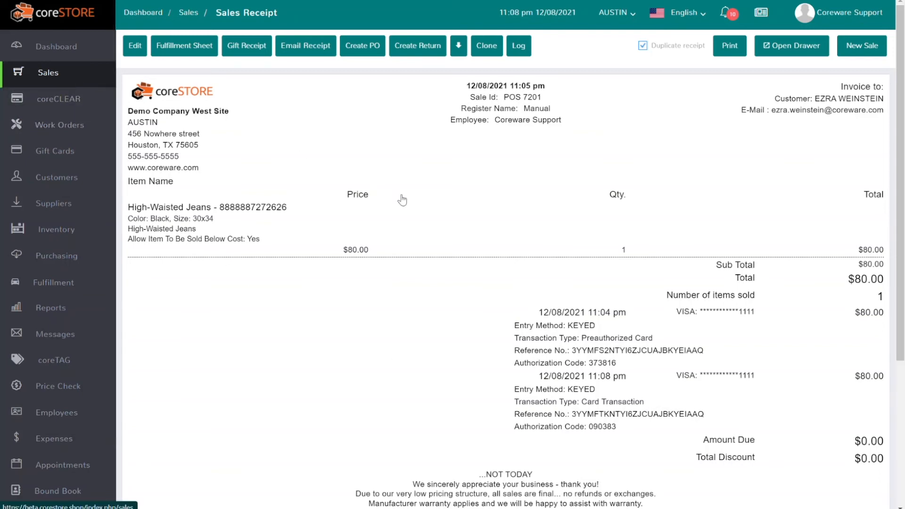
Add SUP300BLK ammunition to the cart by searching 349 and set its quantity to 3.
type("1")
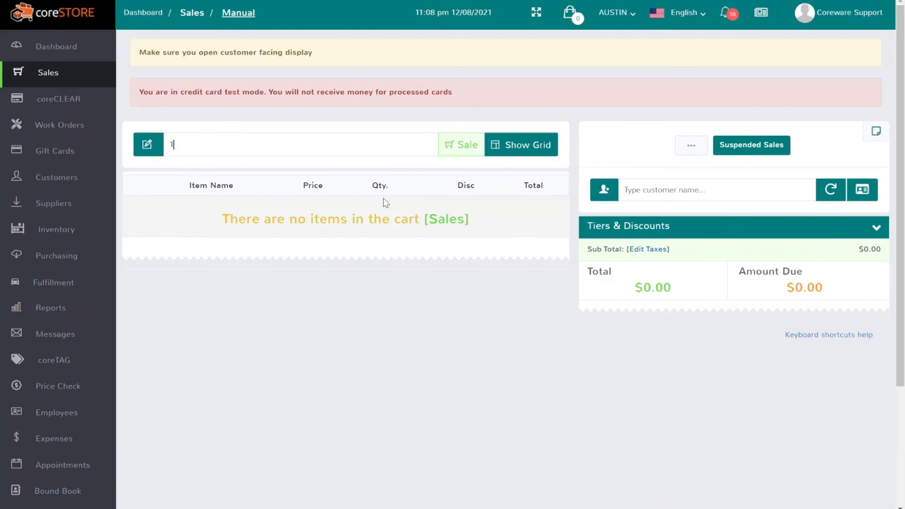
scroll(378, 367, "down", 3)
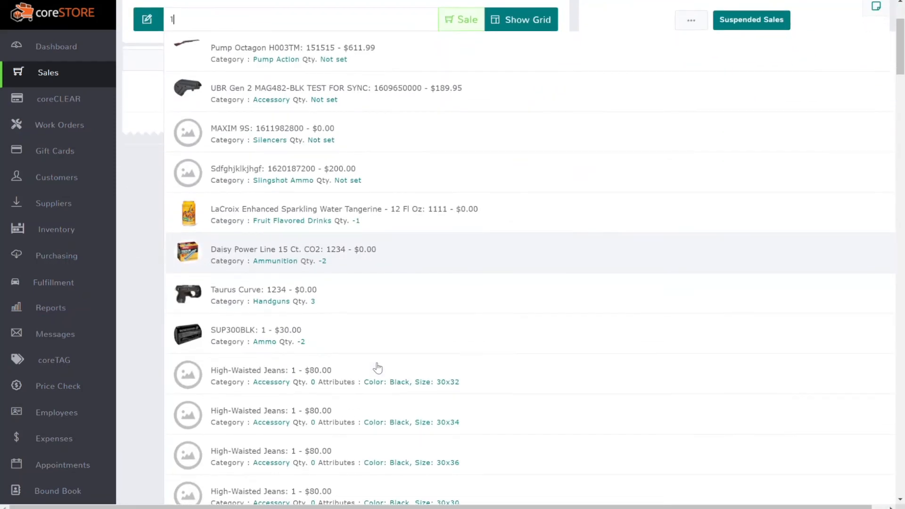
key("BackSpace")
type("349")
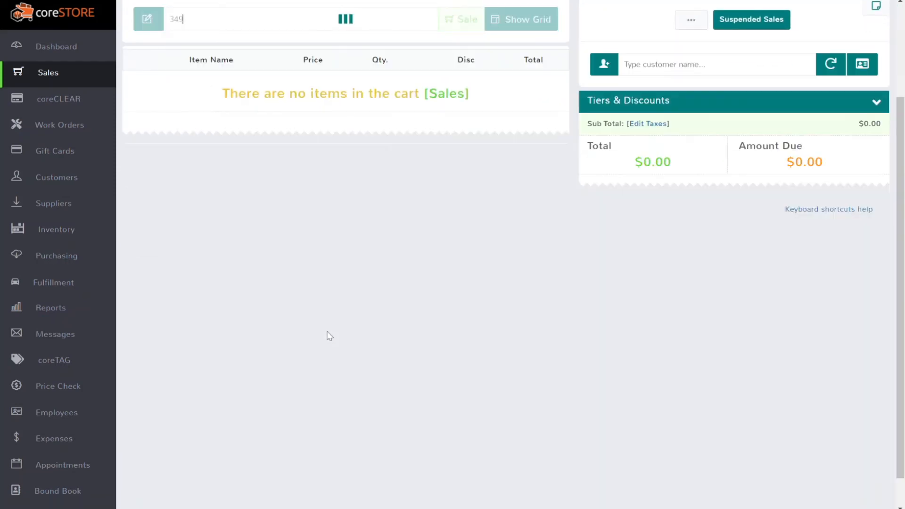
left_click(408, 170)
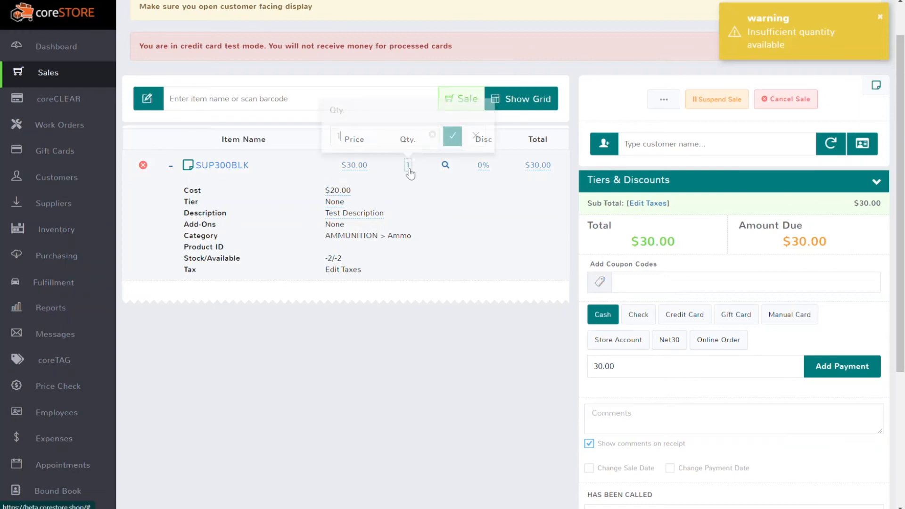
type("3")
key("Return")
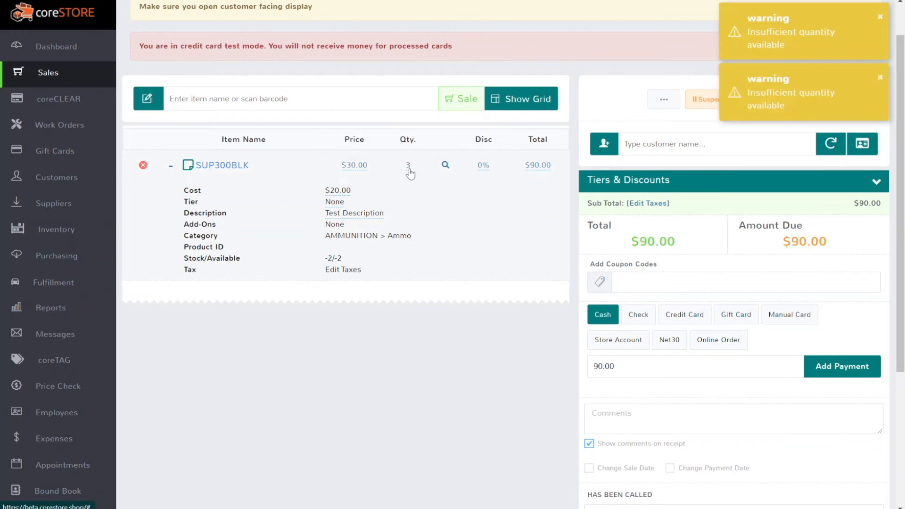
Make the sale a Special Order for the matching customer, declining to apply their points.
left_click(461, 98)
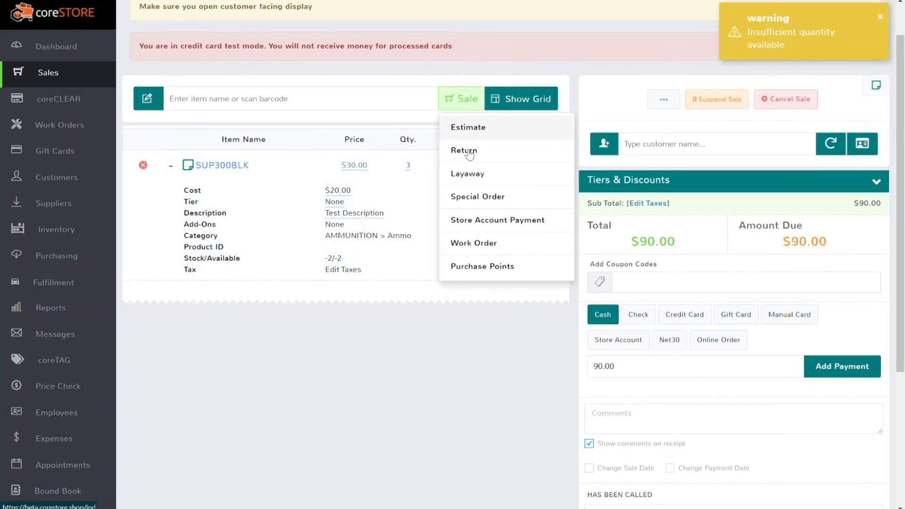
left_click(471, 196)
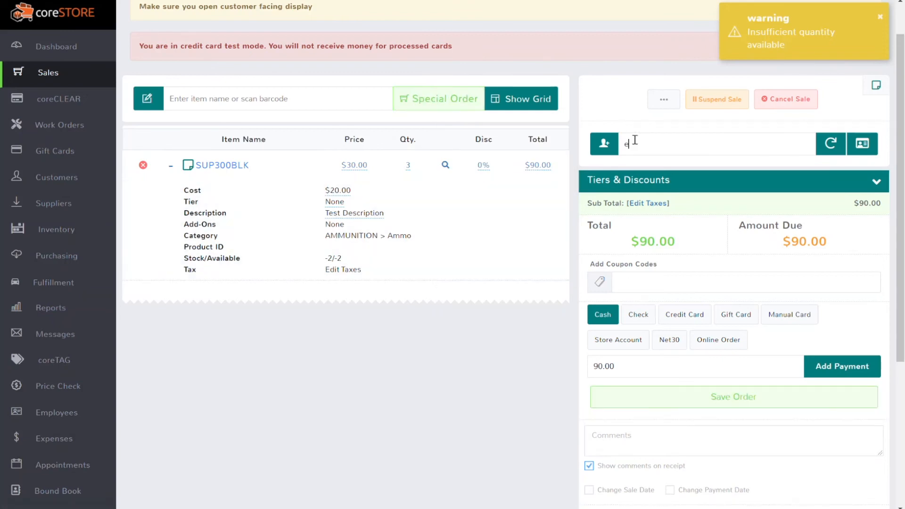
type("ezra")
key("Return")
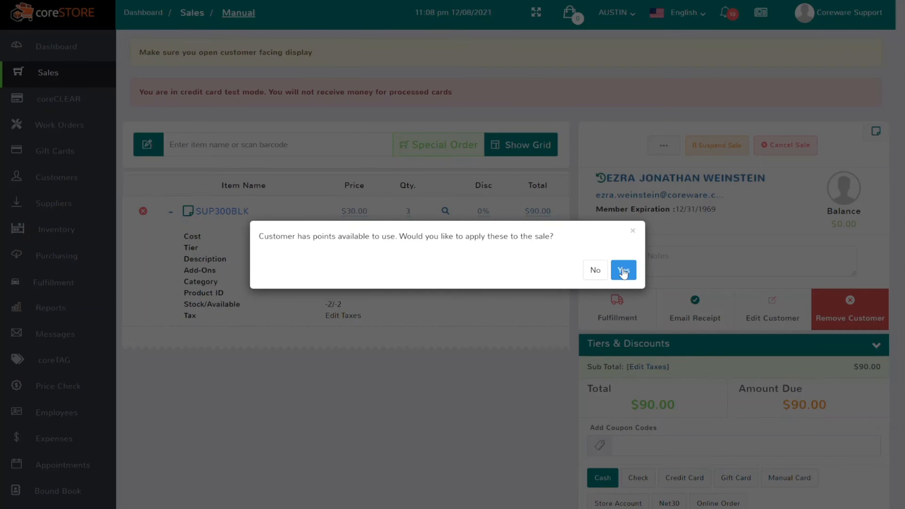
left_click(594, 270)
Add a $90.00 Credit Card payment and submit the sale for card processing.
scroll(676, 312, "down", 5)
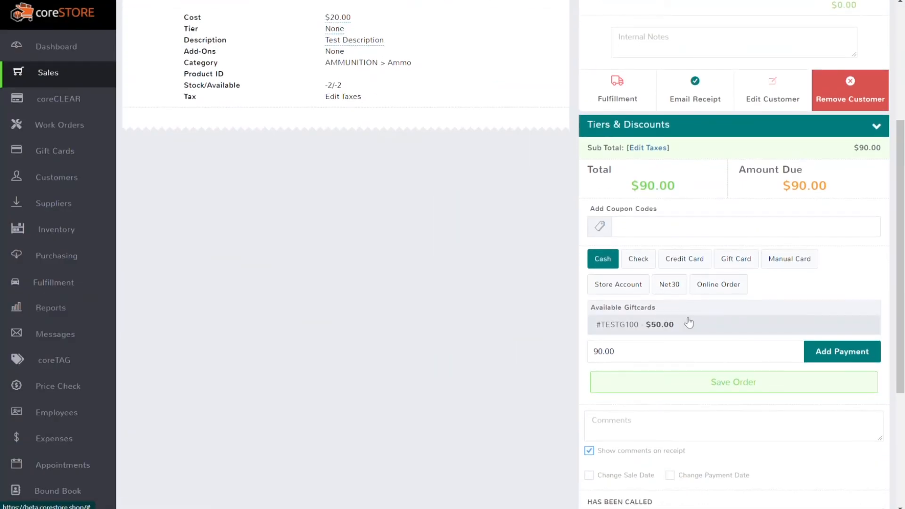
left_click(681, 267)
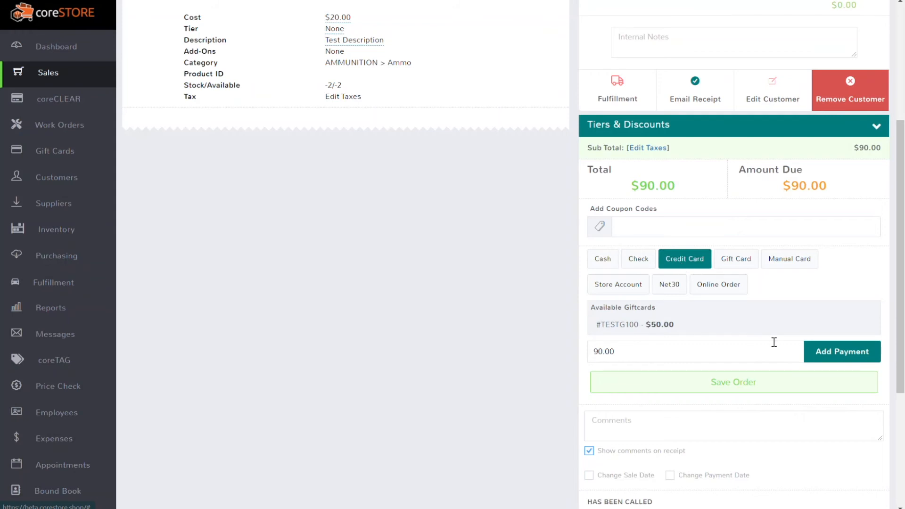
left_click(823, 359)
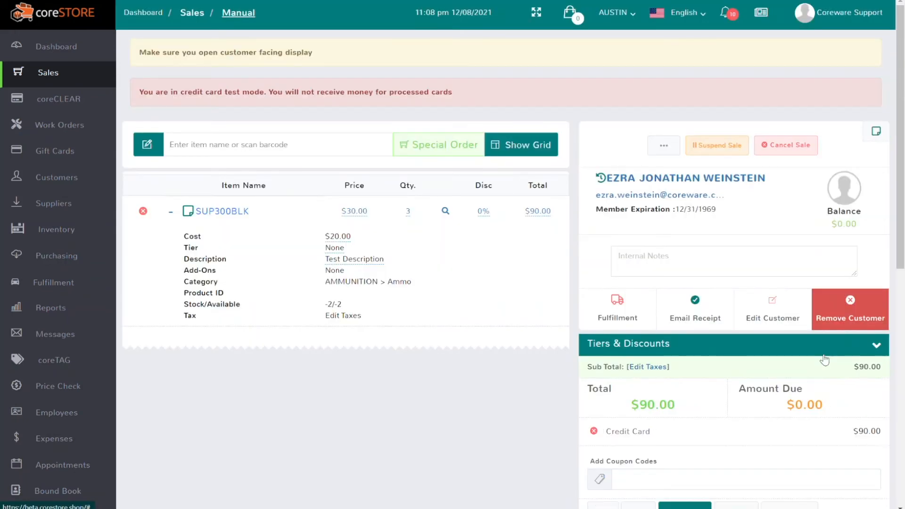
scroll(824, 360, "down", 4)
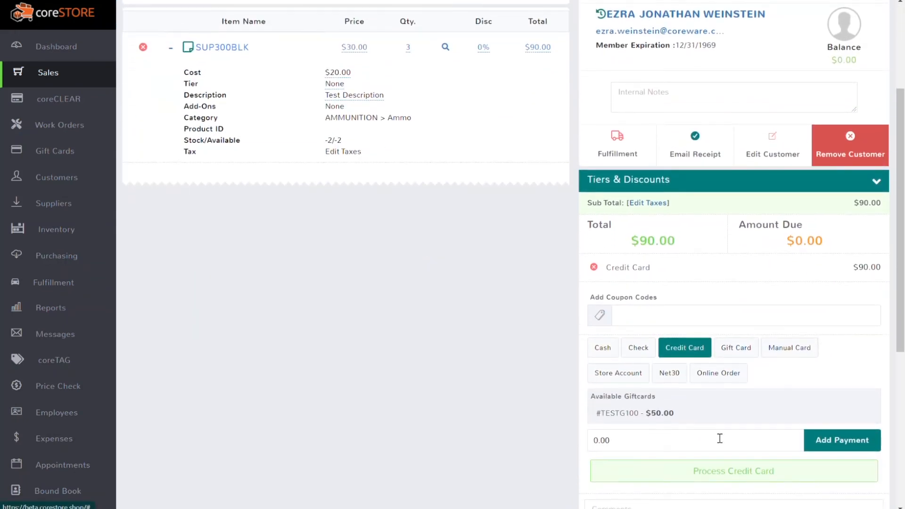
left_click(723, 470)
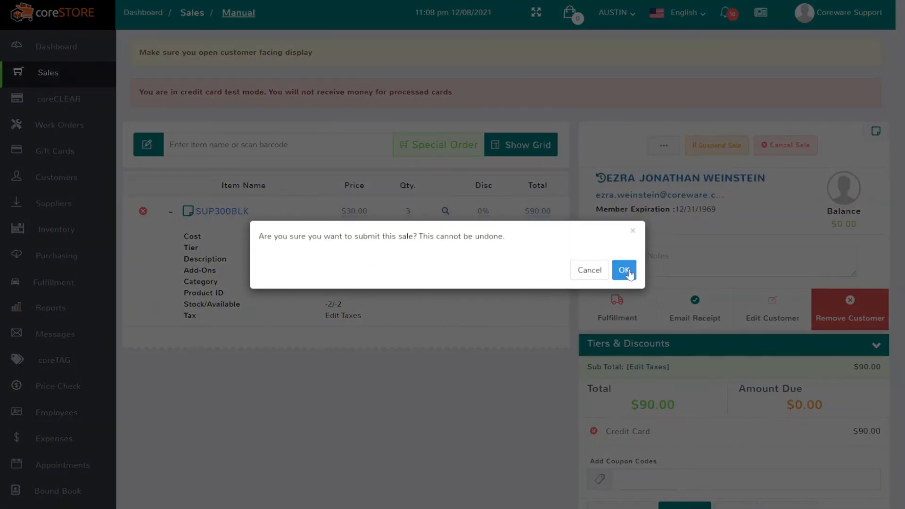
left_click(623, 270)
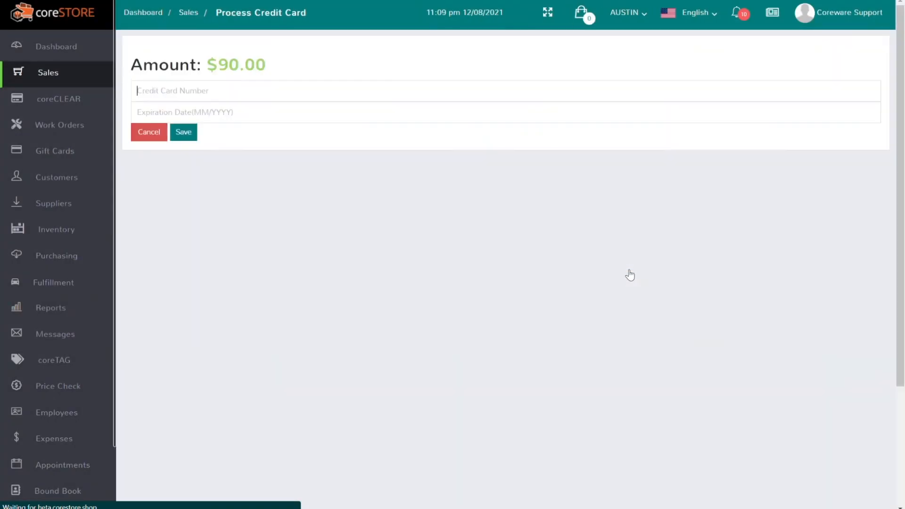
Enter the test Visa card number and a May expiration date, then save to preauthorize $90.00.
type("411")
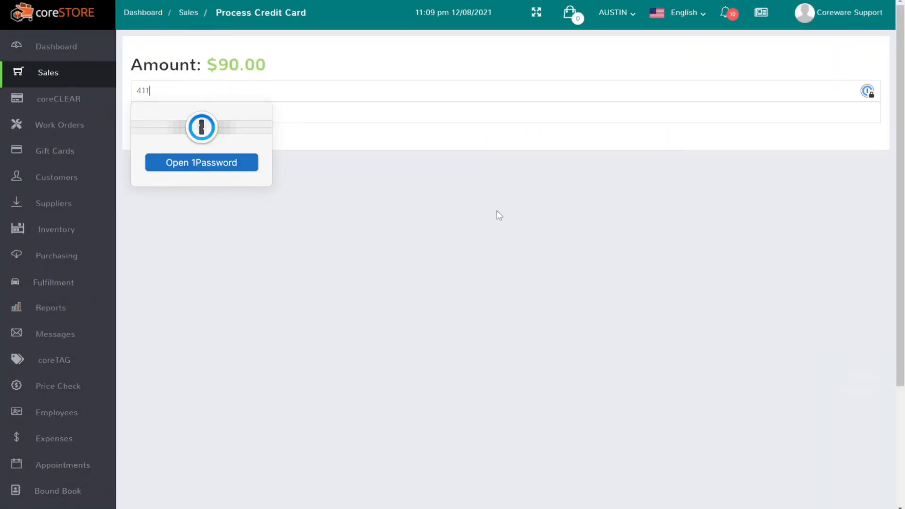
type("1111111111111")
key("Tab")
type("05/202")
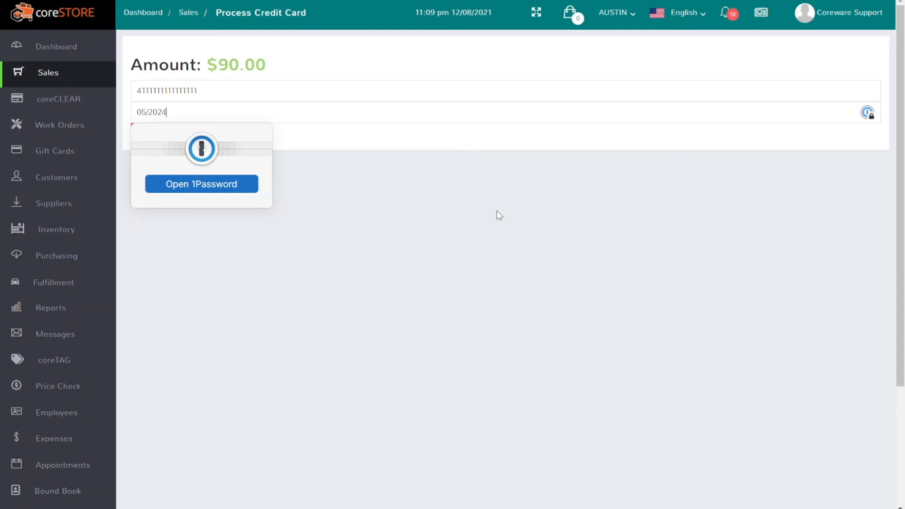
left_click(459, 278)
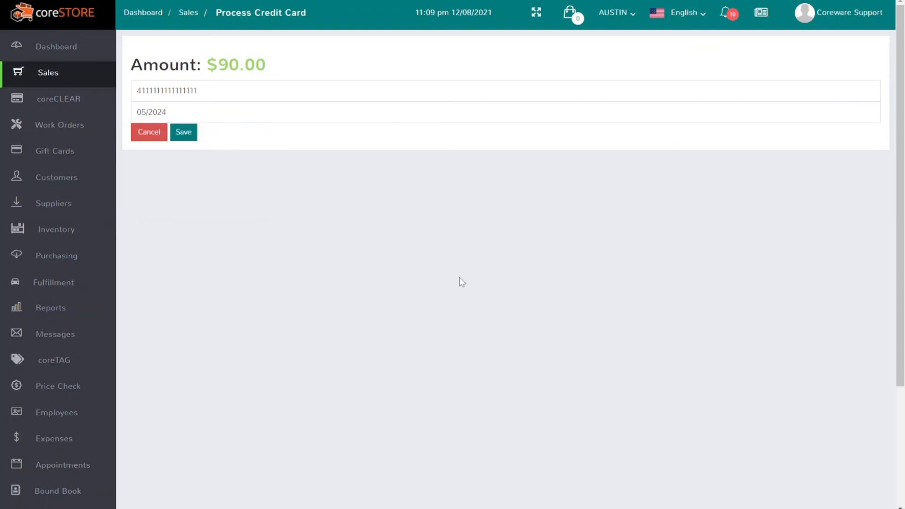
left_click(183, 132)
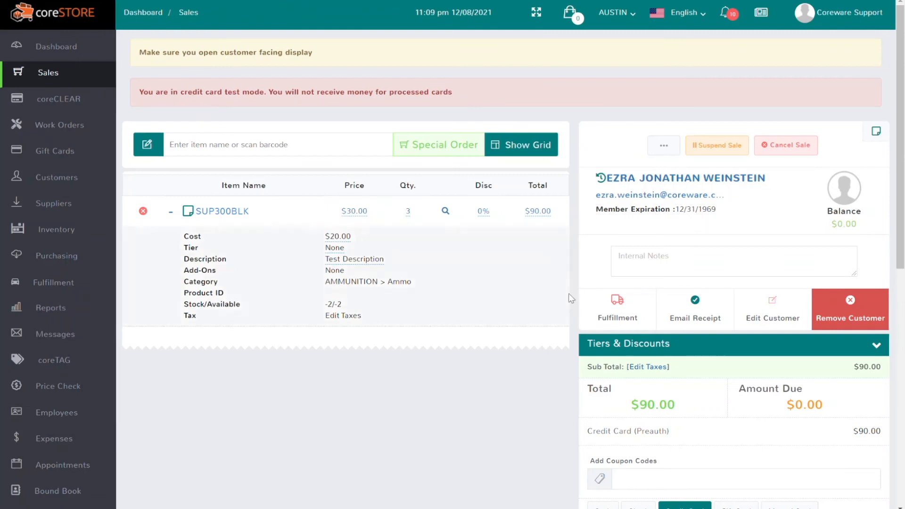
Submit the special order, check the receipt's Preauthorized Card line, then begin a new empty sale.
scroll(588, 347, "down", 4)
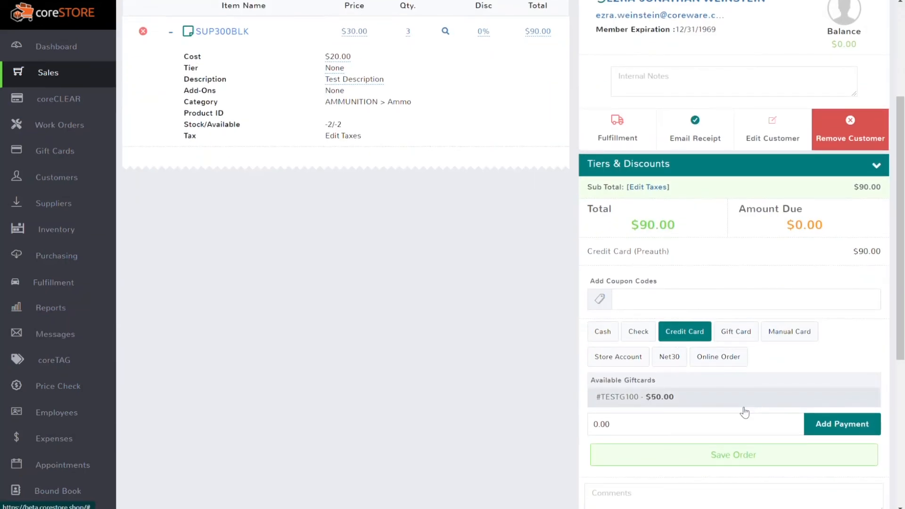
left_click(732, 455)
left_click(624, 271)
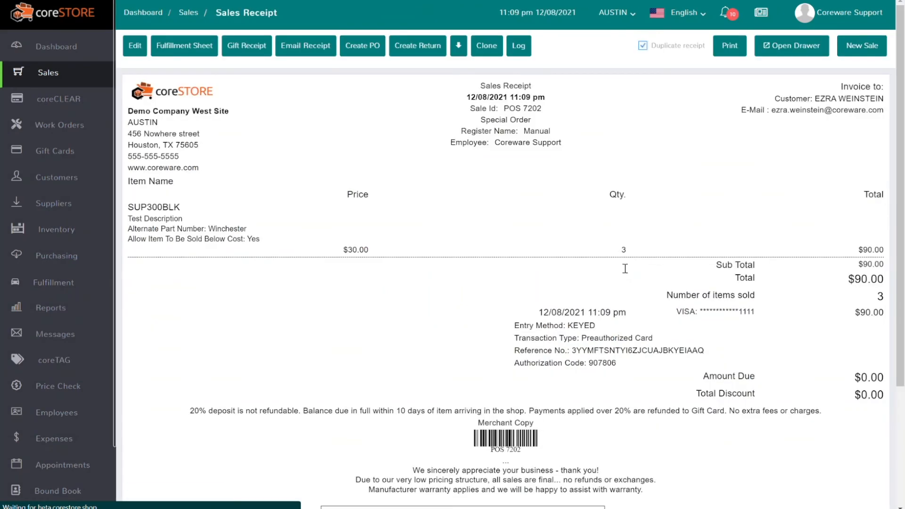
left_click_drag(659, 341, 581, 347)
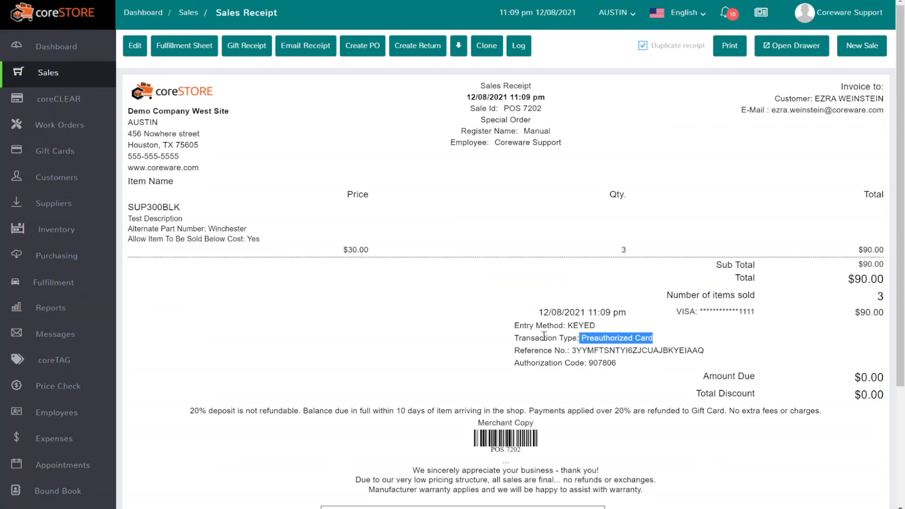
left_click(864, 60)
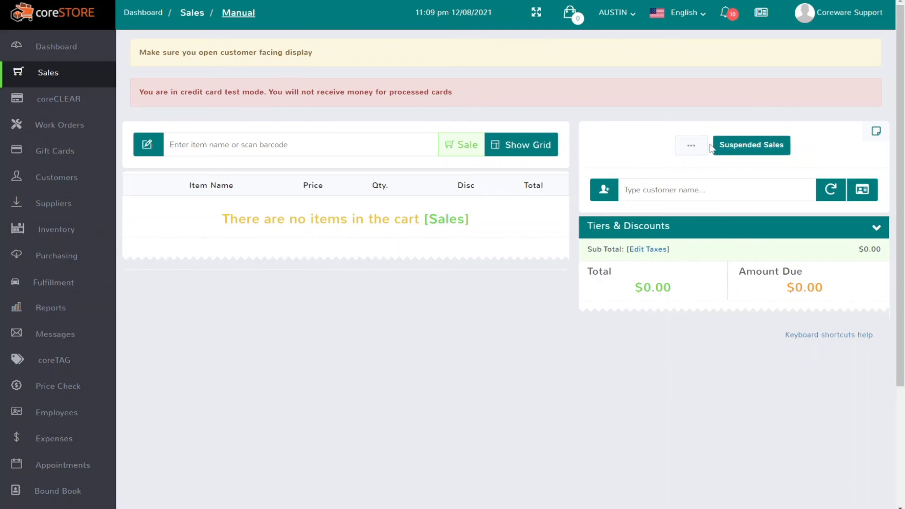
Unsuspend special order POS 7202 and change SUP300BLK's quantity to 2.
left_click(740, 155)
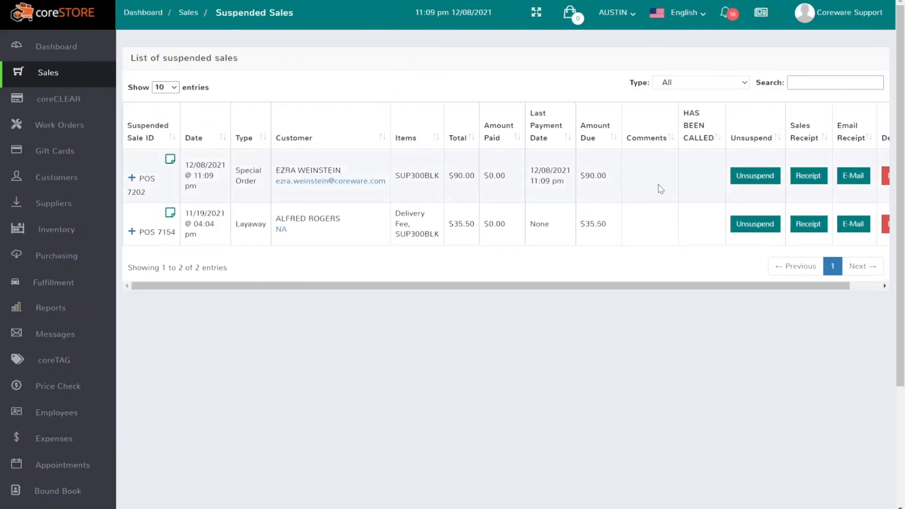
left_click(768, 179)
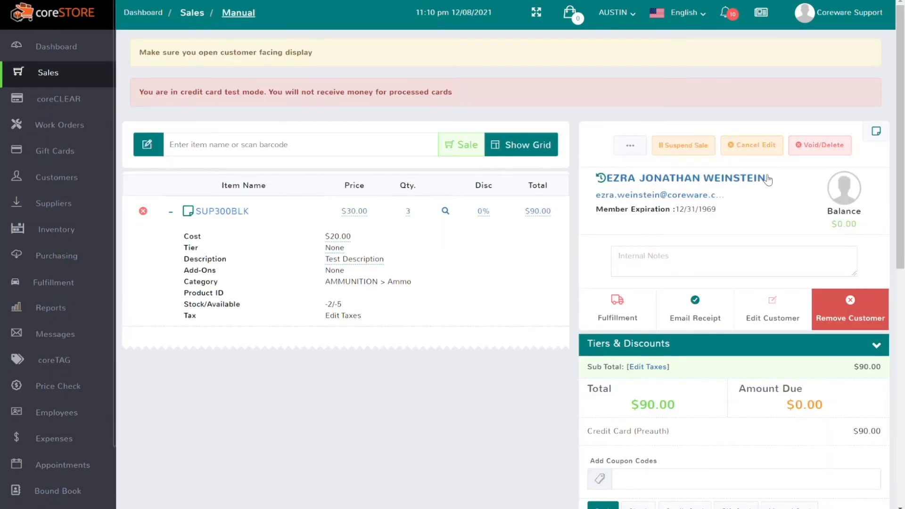
left_click(408, 212)
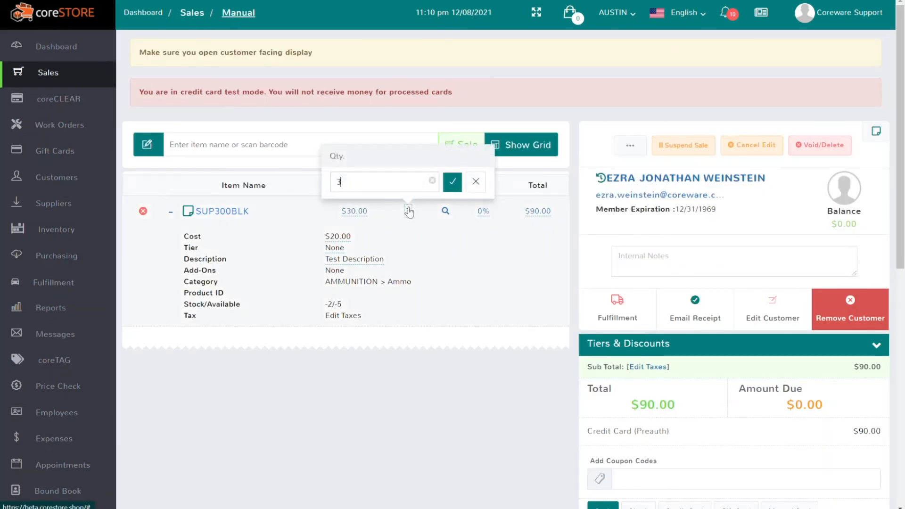
type("2")
key("Return")
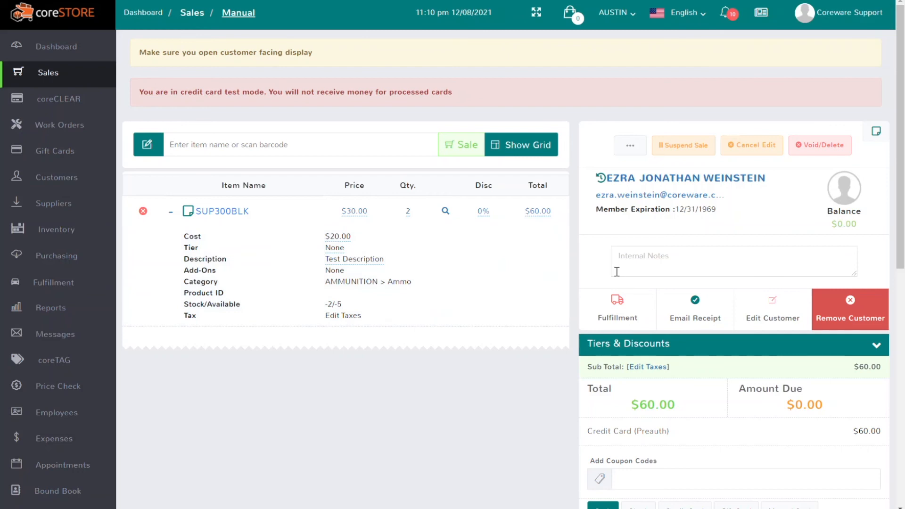
Complete the $60.00 sale and confirm it.
scroll(616, 272, "down", 5)
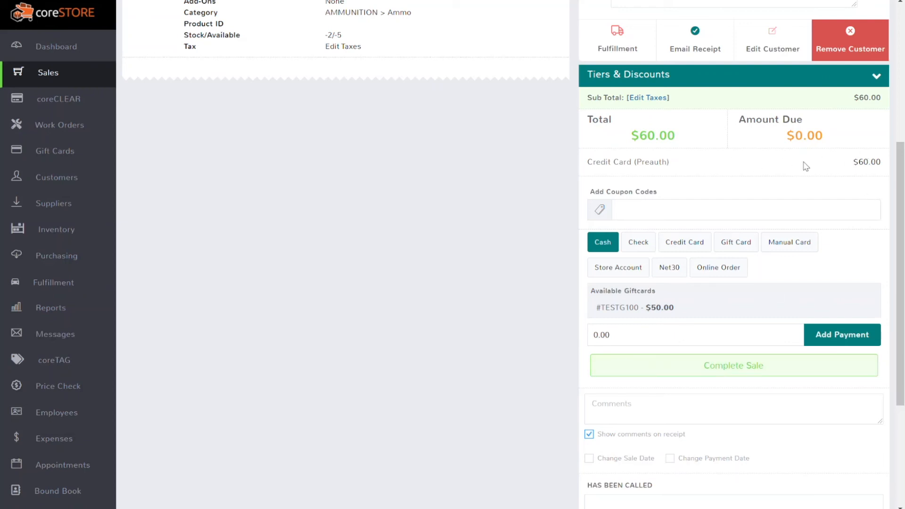
left_click(714, 363)
left_click(624, 270)
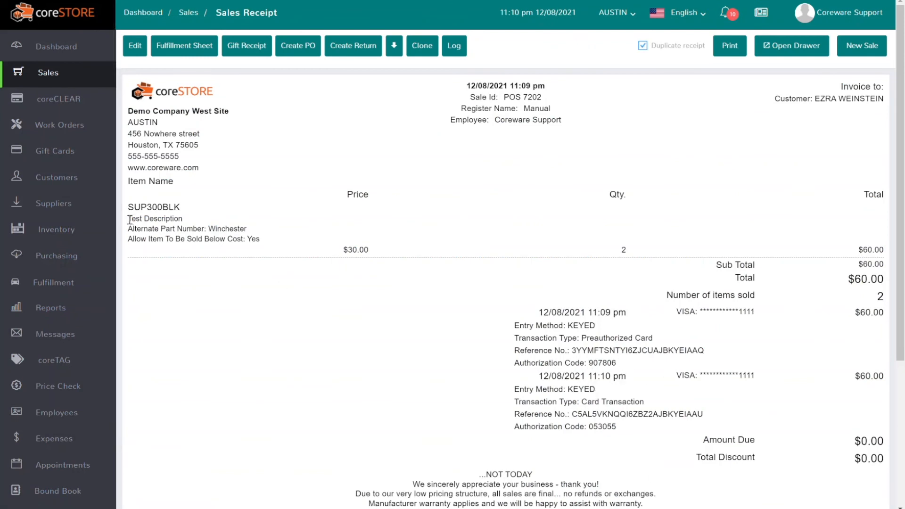
Open coreCLEAR's list of credit card transactions from the sidebar.
left_click(61, 100)
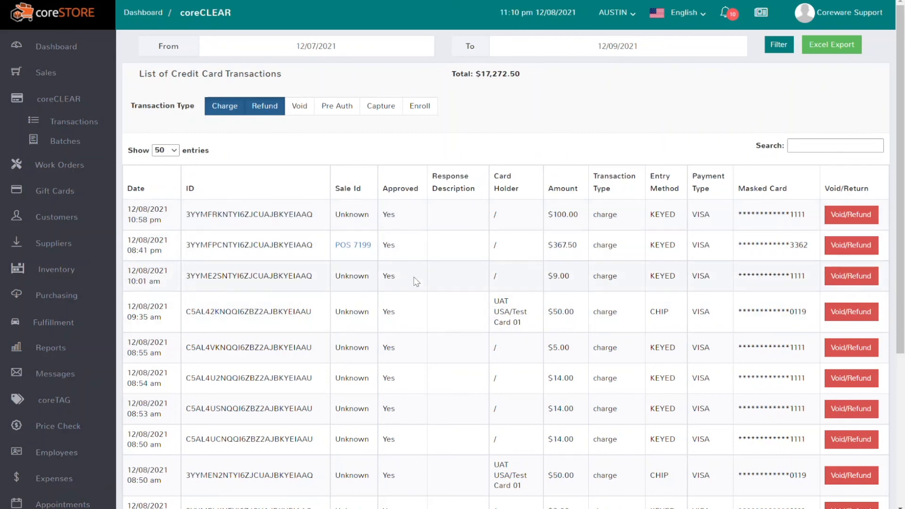
Show only Capture and Pre Auth entries, checking the $80.00 (POS 7201) and $60.00 (POS 7202) captures.
left_click(219, 111)
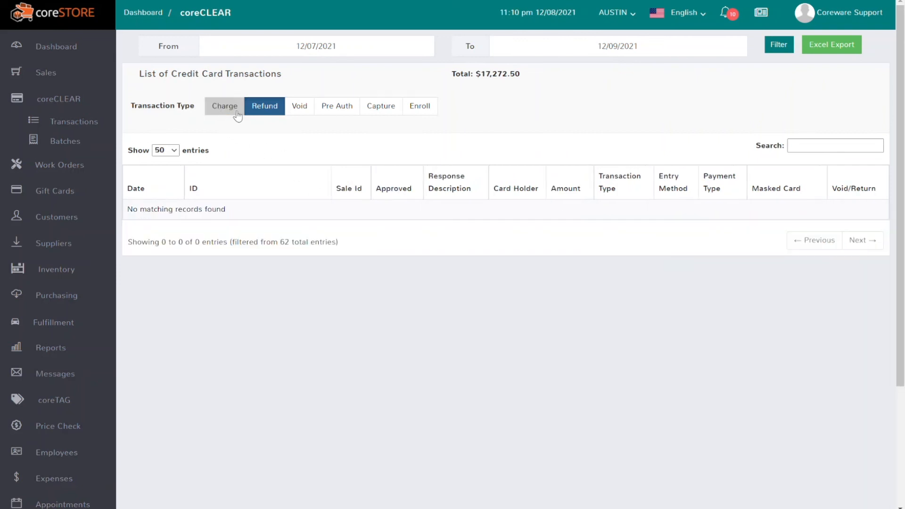
left_click(263, 109)
left_click(379, 105)
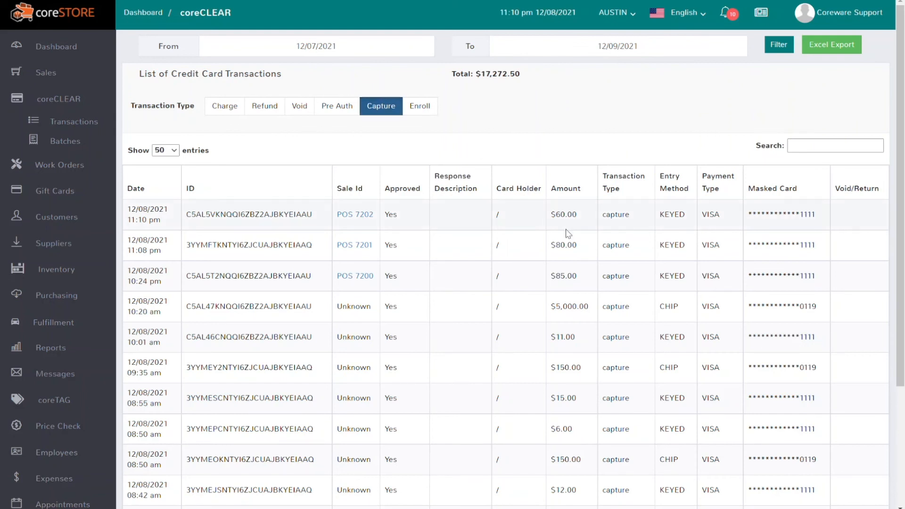
left_click_drag(585, 246, 547, 253)
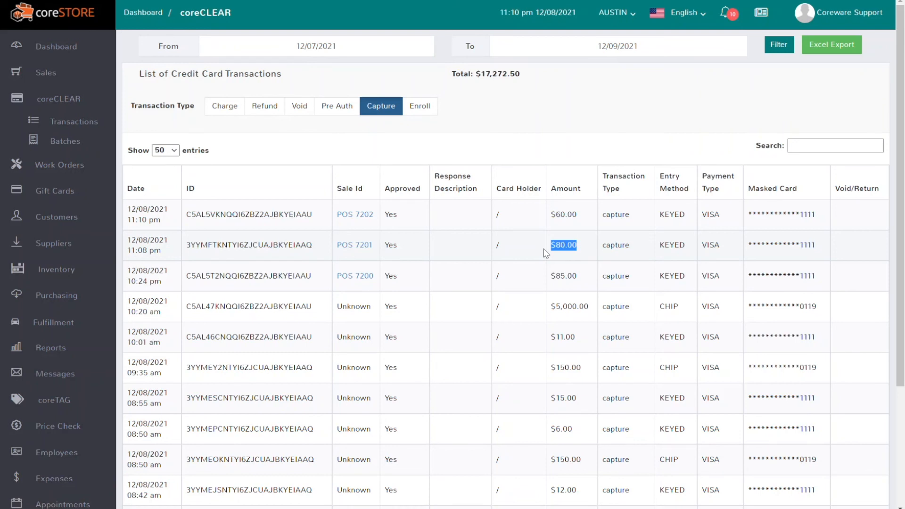
left_click_drag(588, 218, 550, 221)
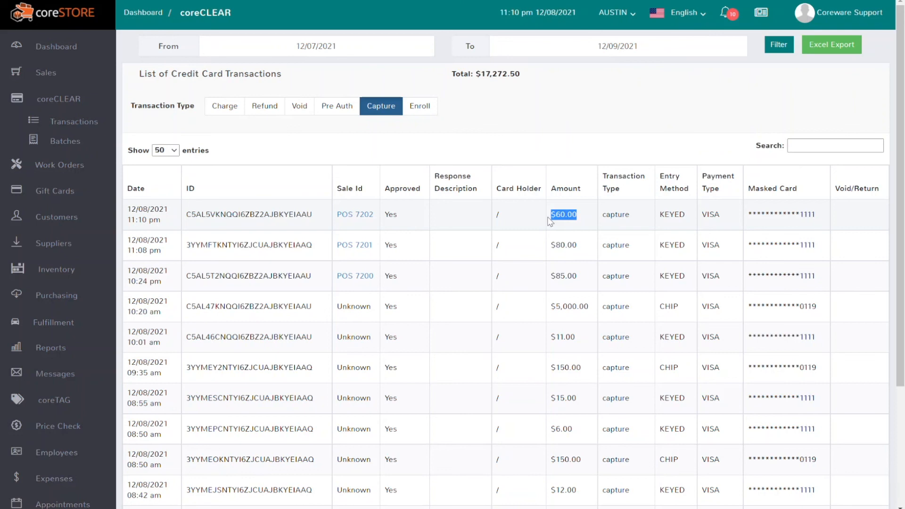
left_click(333, 115)
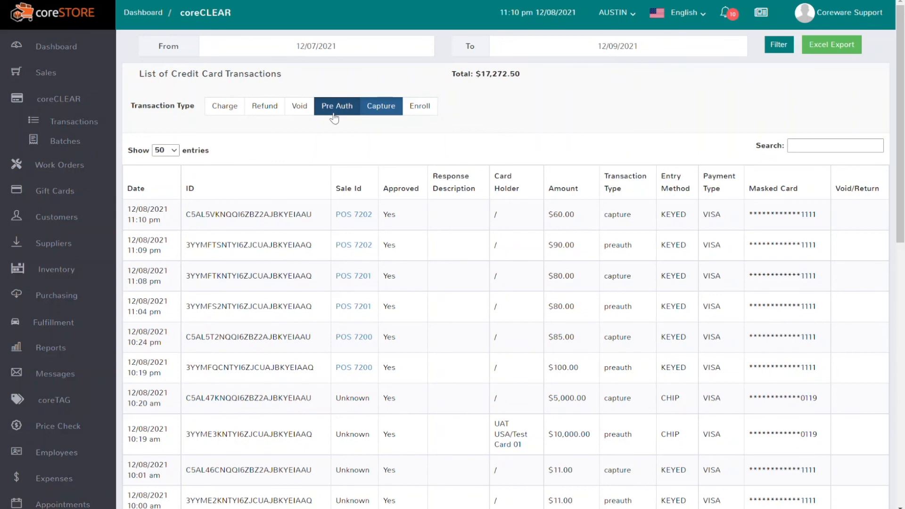
left_click_drag(636, 246, 553, 241)
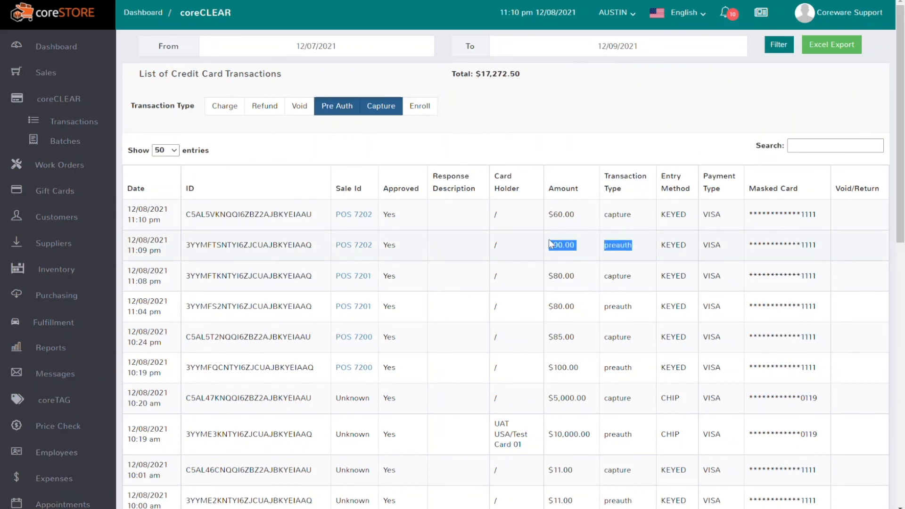
left_click_drag(629, 214, 550, 216)
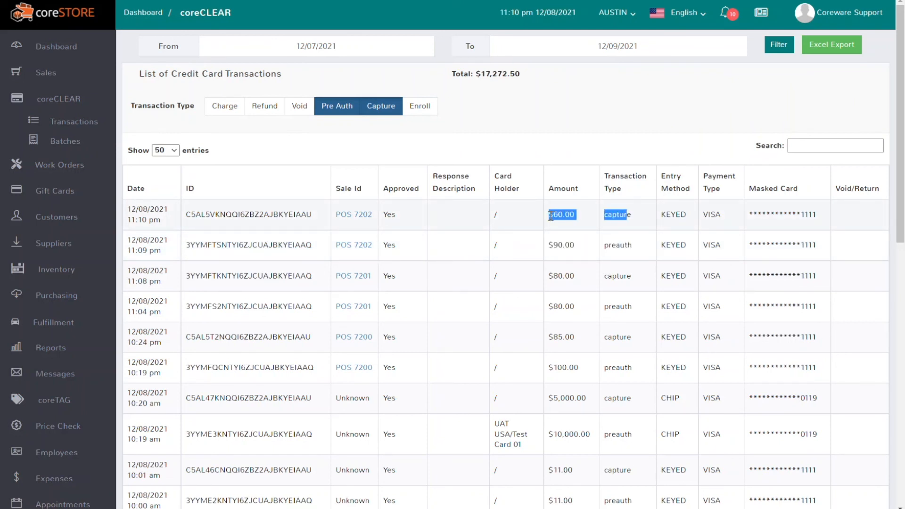